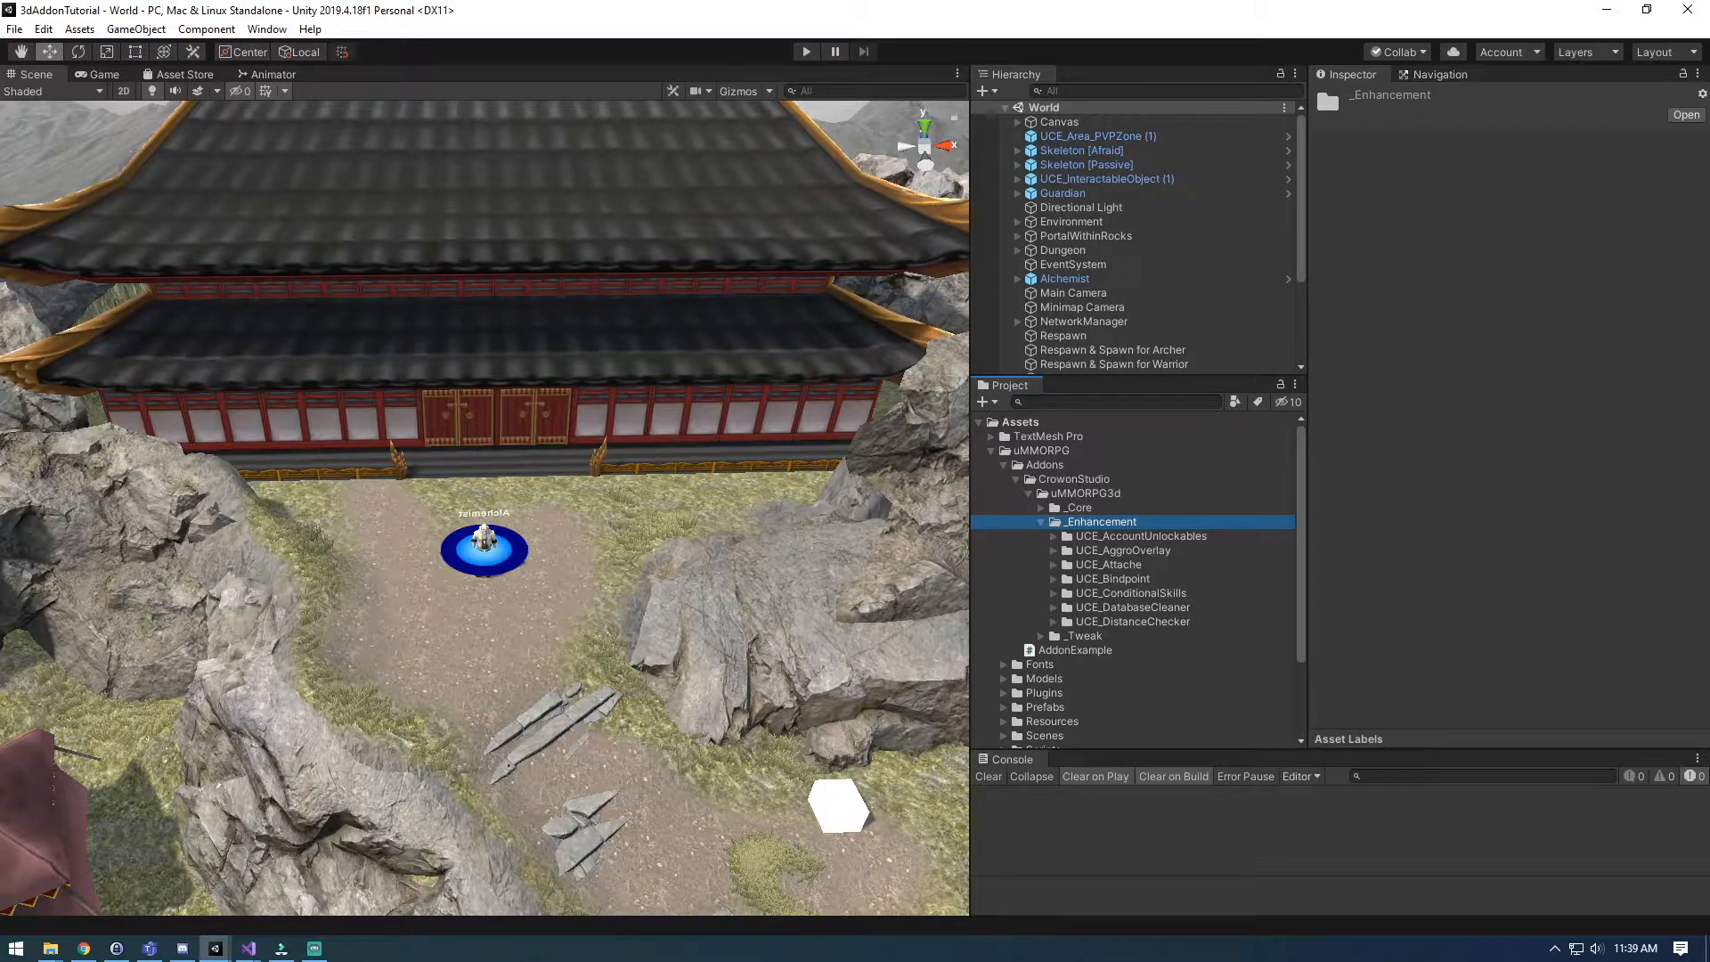
# Step: Open the _readme-DistanceChecker file in the UCE_DistanceChecker folder from the file explorer and read the add-on's instructions
pyautogui.click(1054, 622)
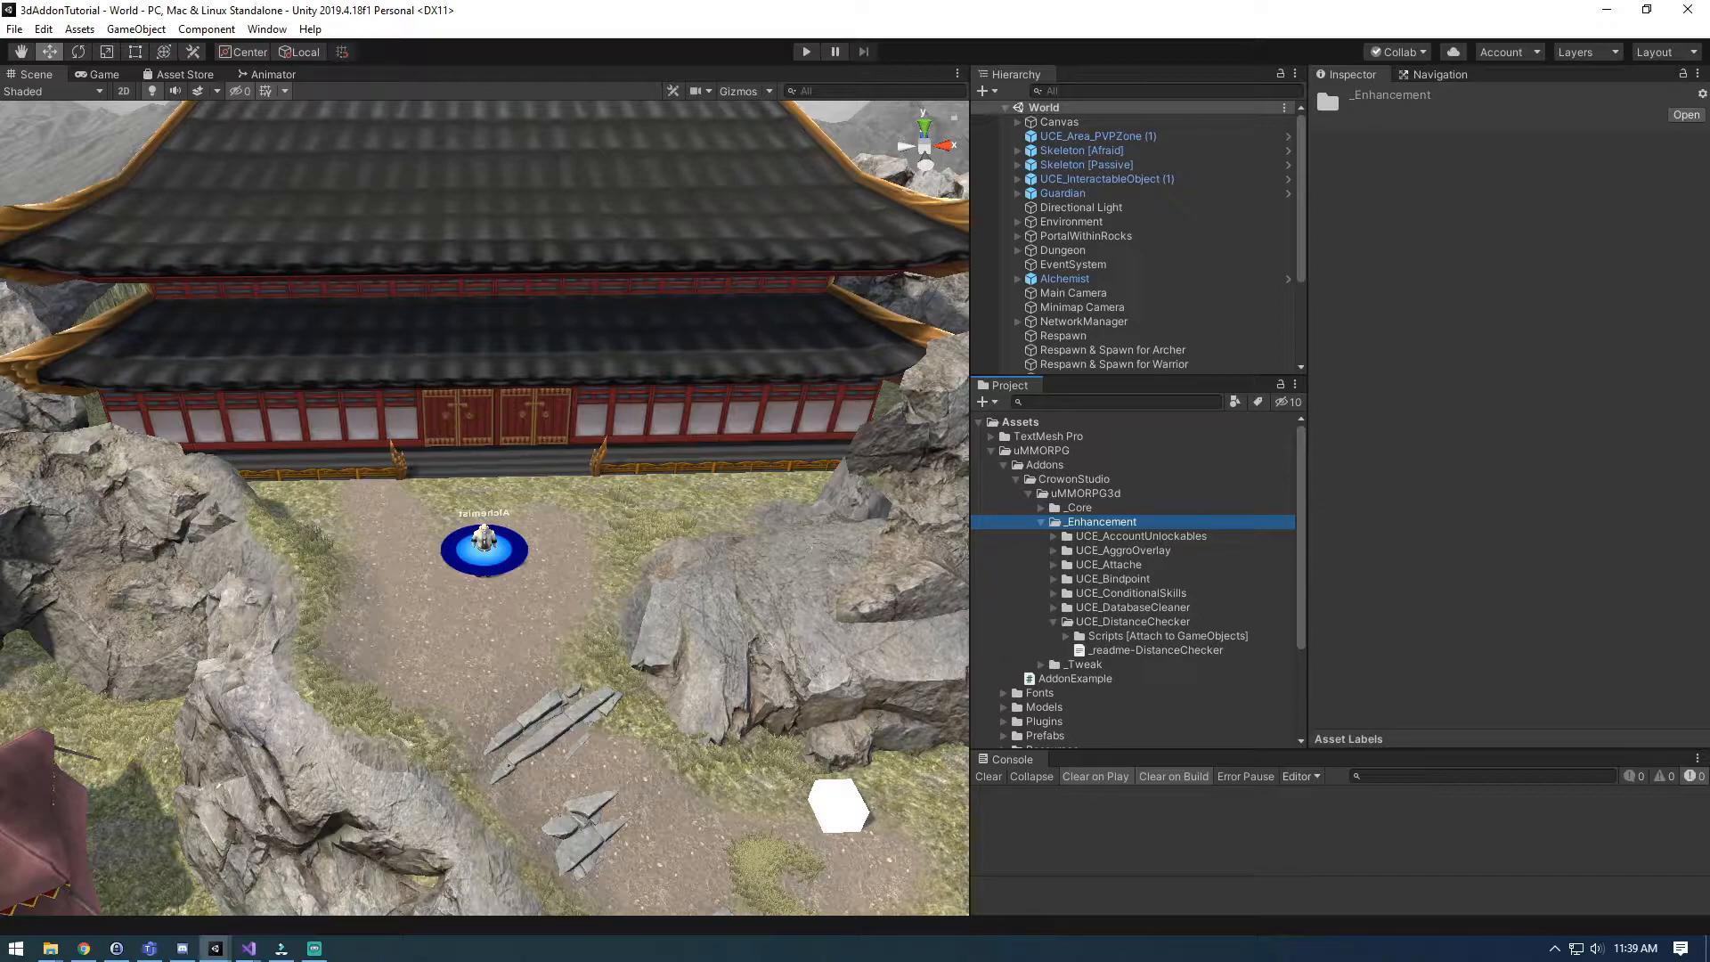
pyautogui.rightClick(1097, 649)
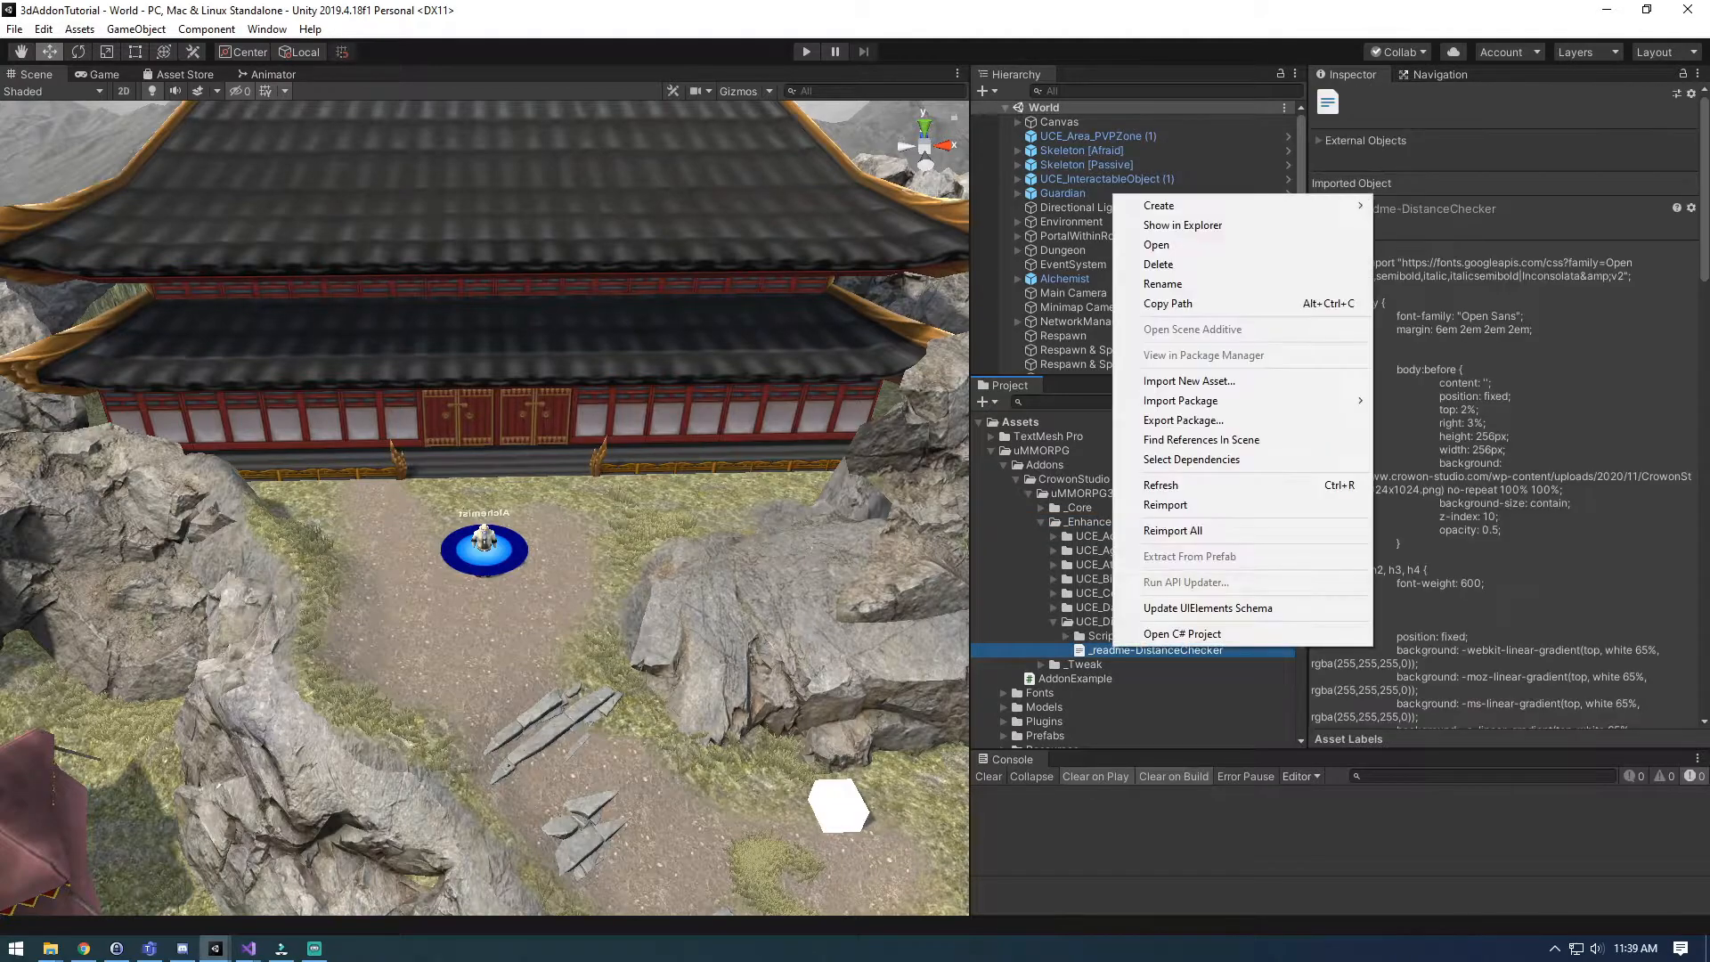
pyautogui.click(1158, 223)
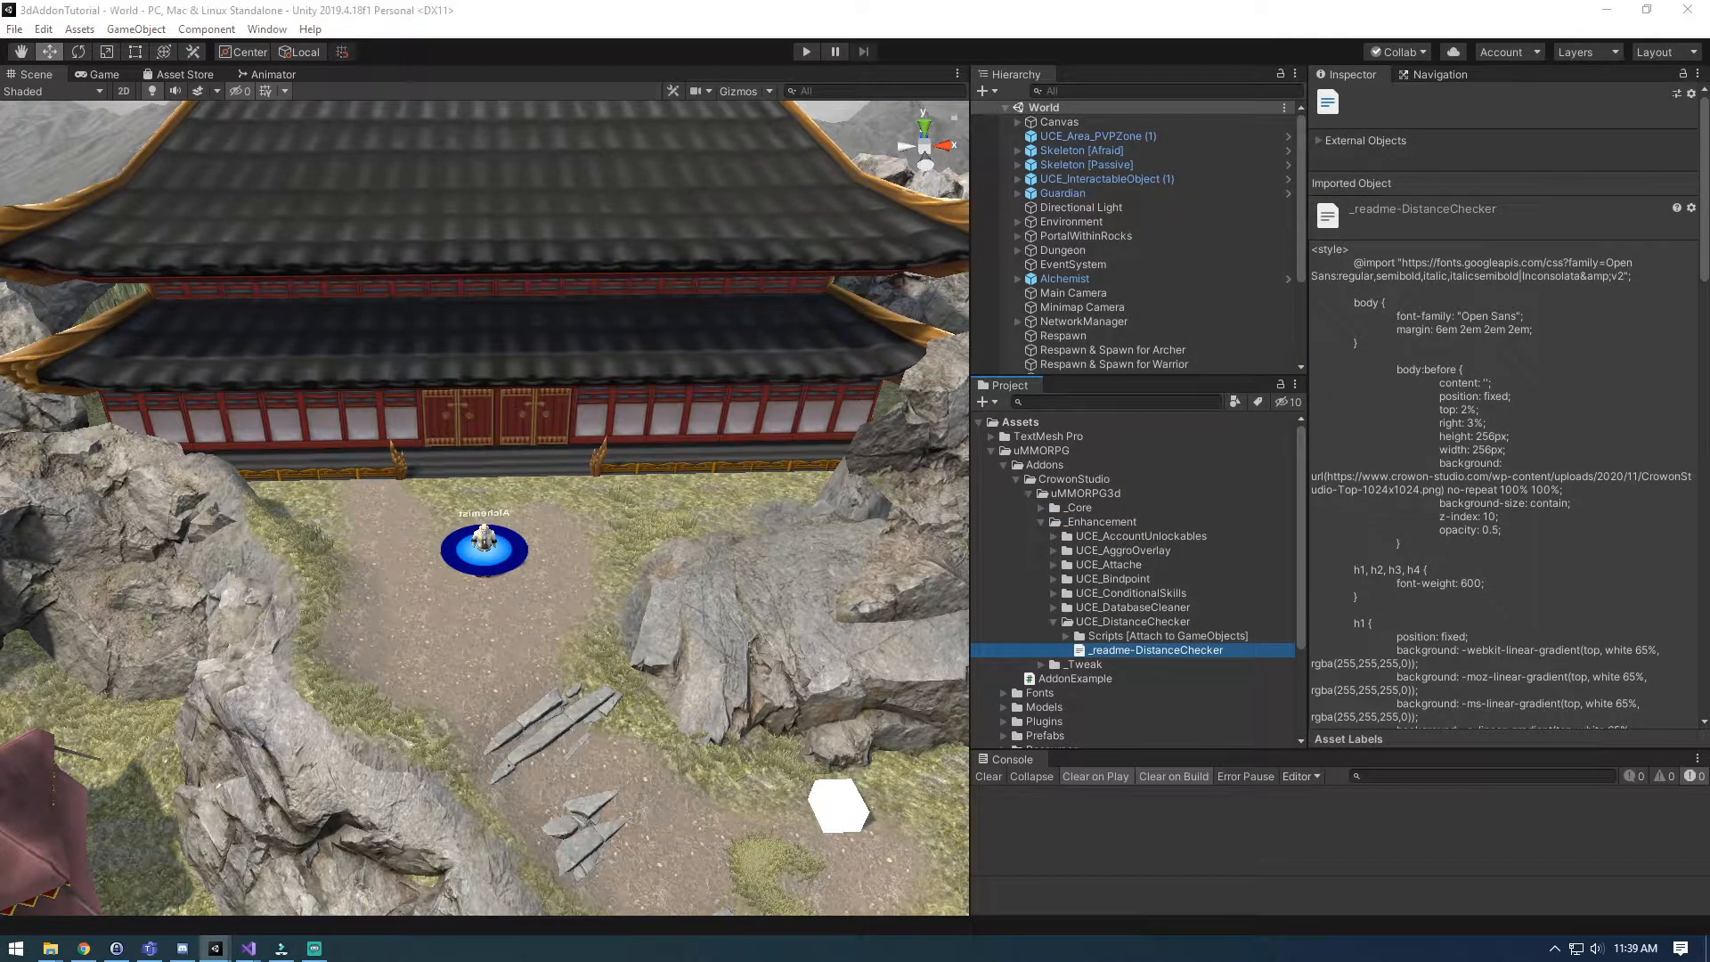
pyautogui.moveTo(0, 22); pyautogui.dragTo(937, 145)
pyautogui.doubleClick(821, 271)
pyautogui.click(1179, 142)
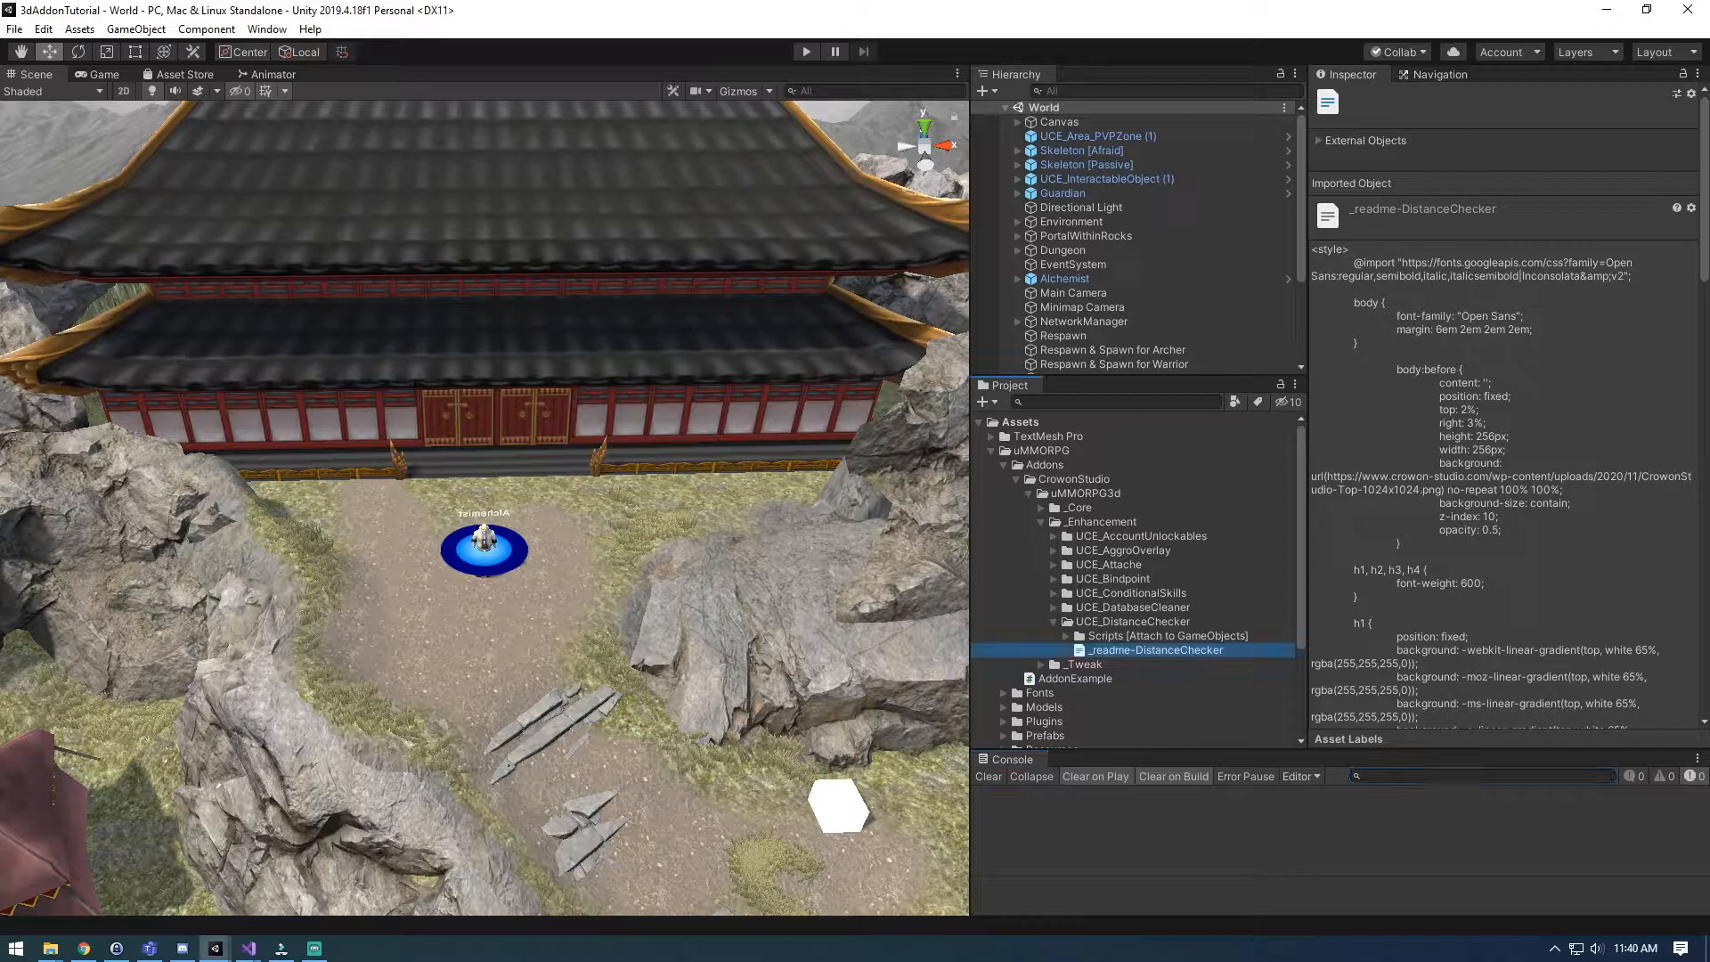
# Step: Reveal the UCE_DistanceChecker script in its Scripts folder and locate the Temple building in the scene and hierarchy
pyautogui.click(1066, 635)
pyautogui.press('Up')
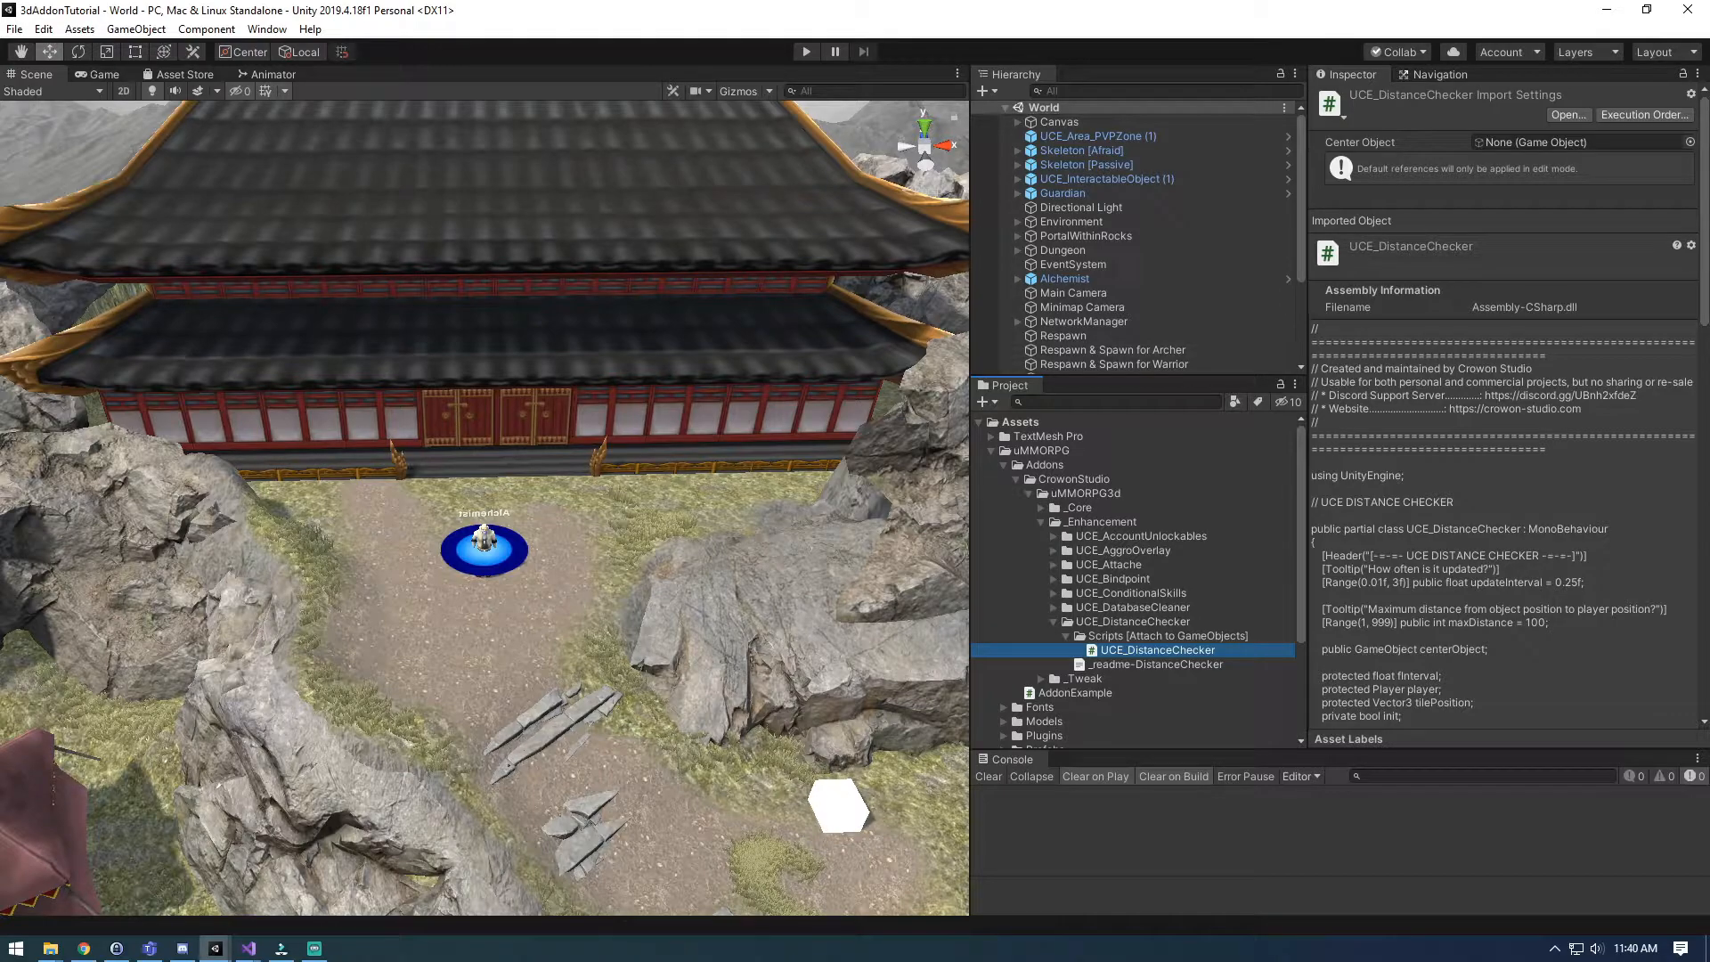
pyautogui.click(659, 329)
pyautogui.click(1075, 293)
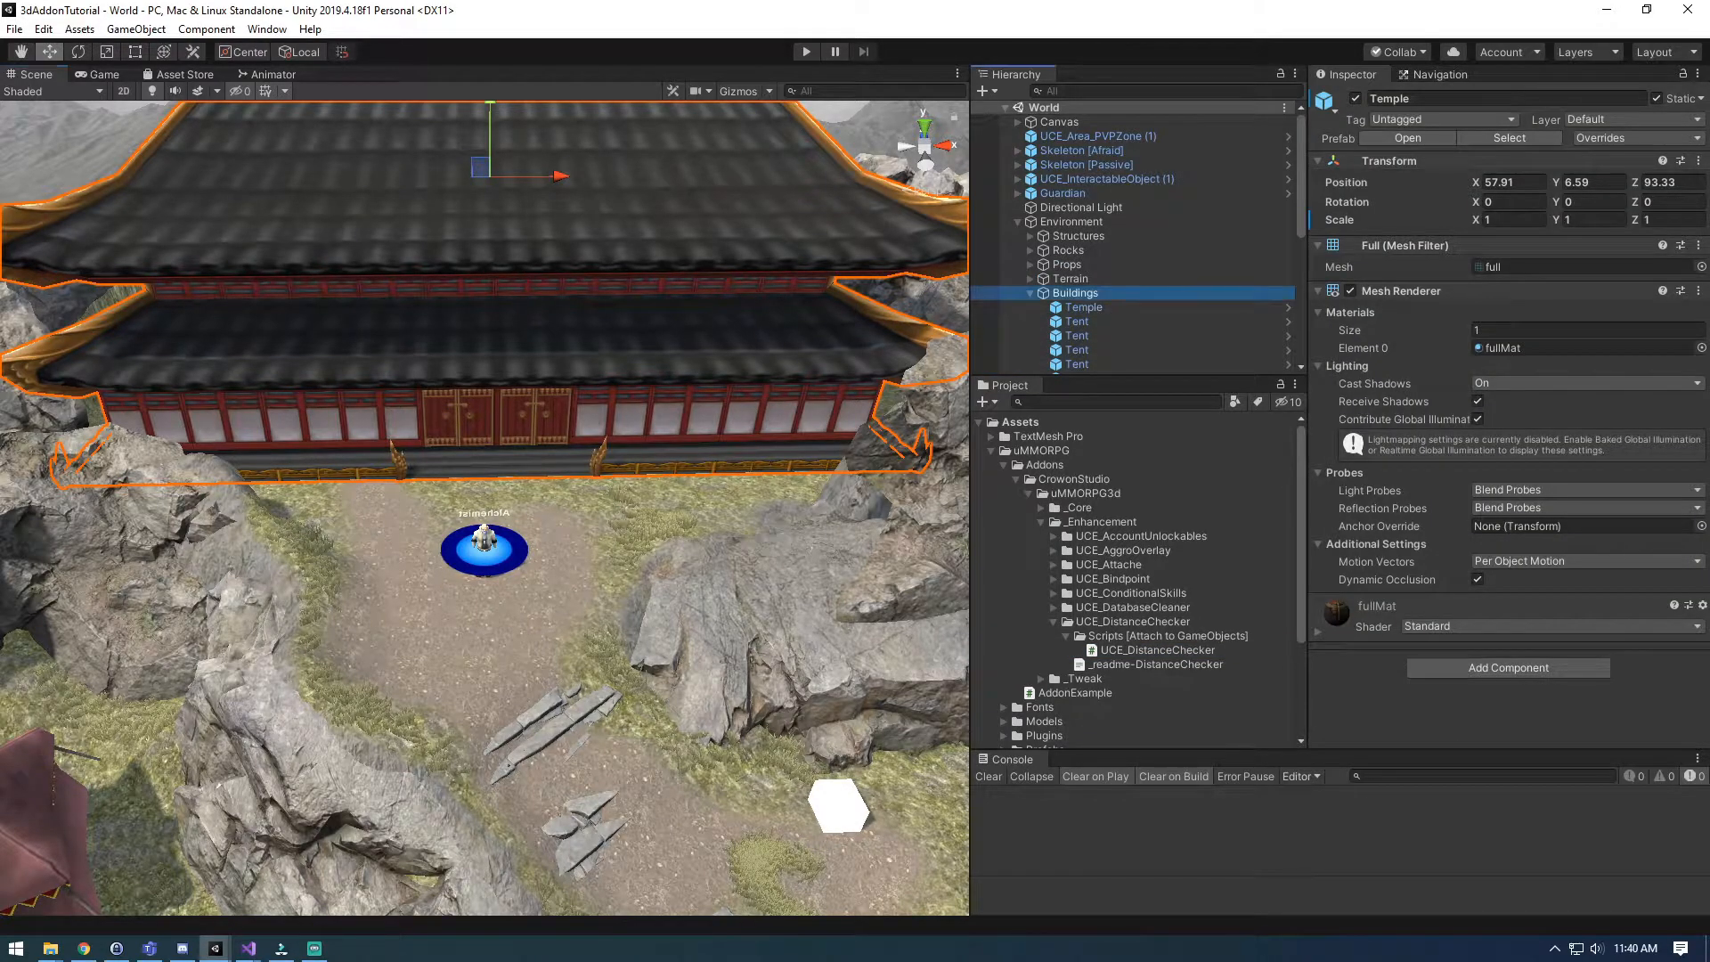
pyautogui.click(837, 346)
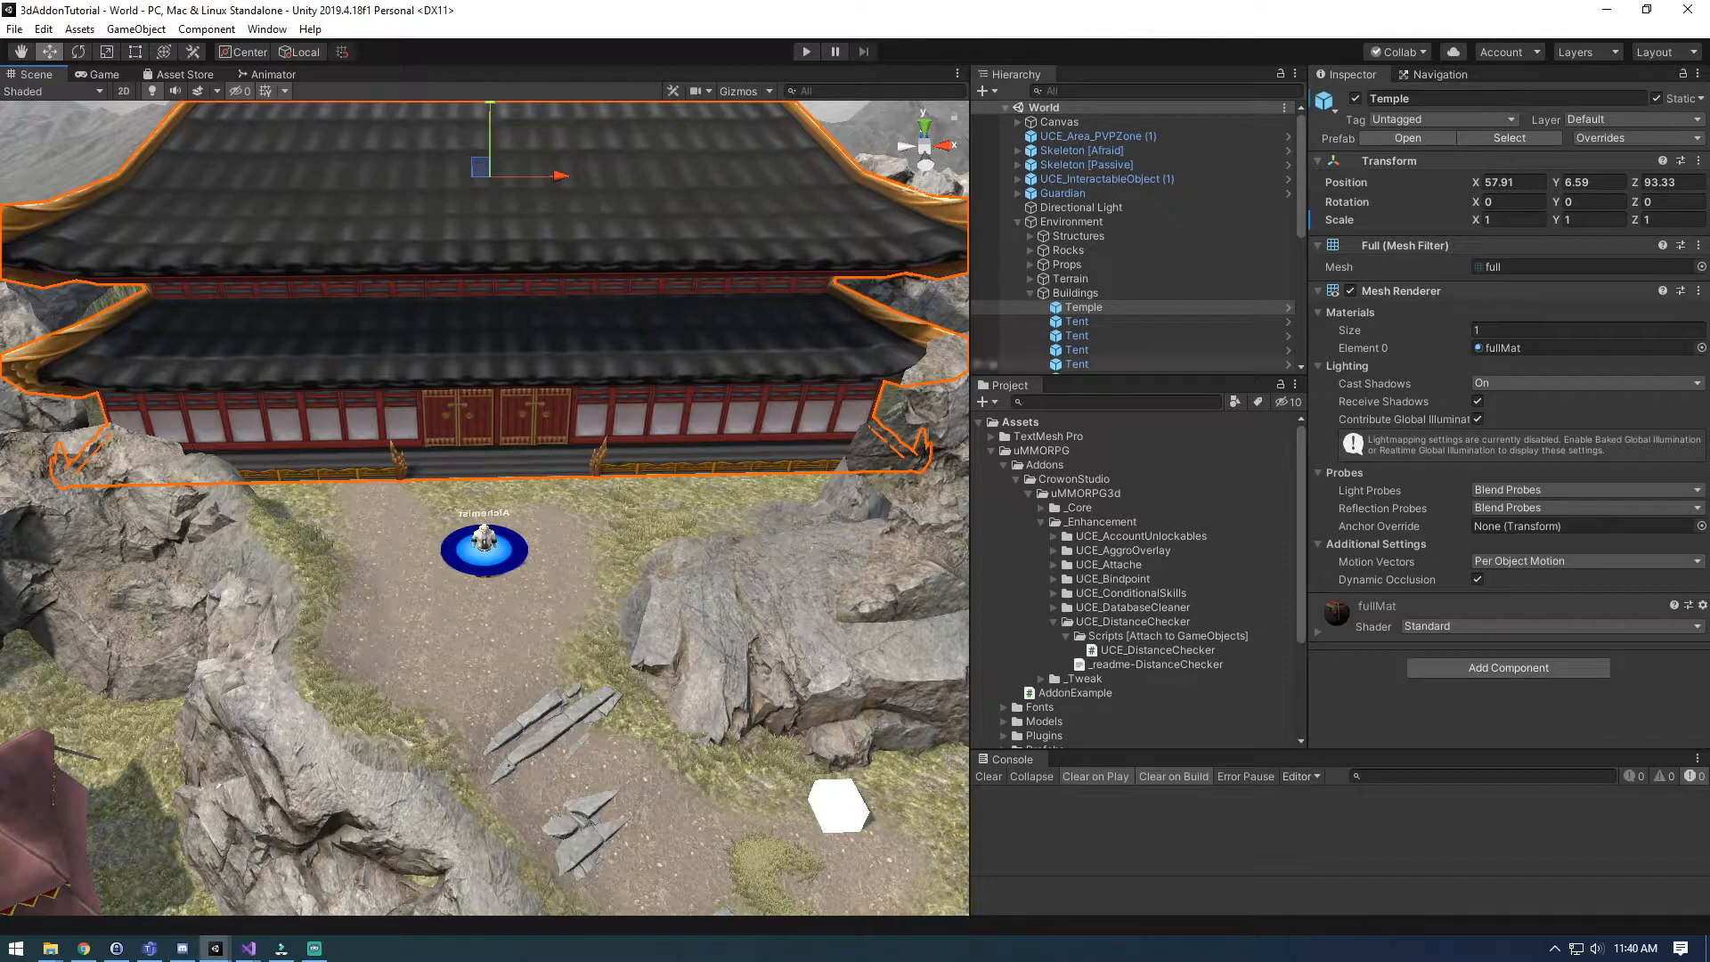
pyautogui.moveTo(624, 347)
pyautogui.mouseDown(button='right')
pyautogui.moveTo(837, 276)
pyautogui.moveTo(619, 334)
pyautogui.mouseUp(button='right')
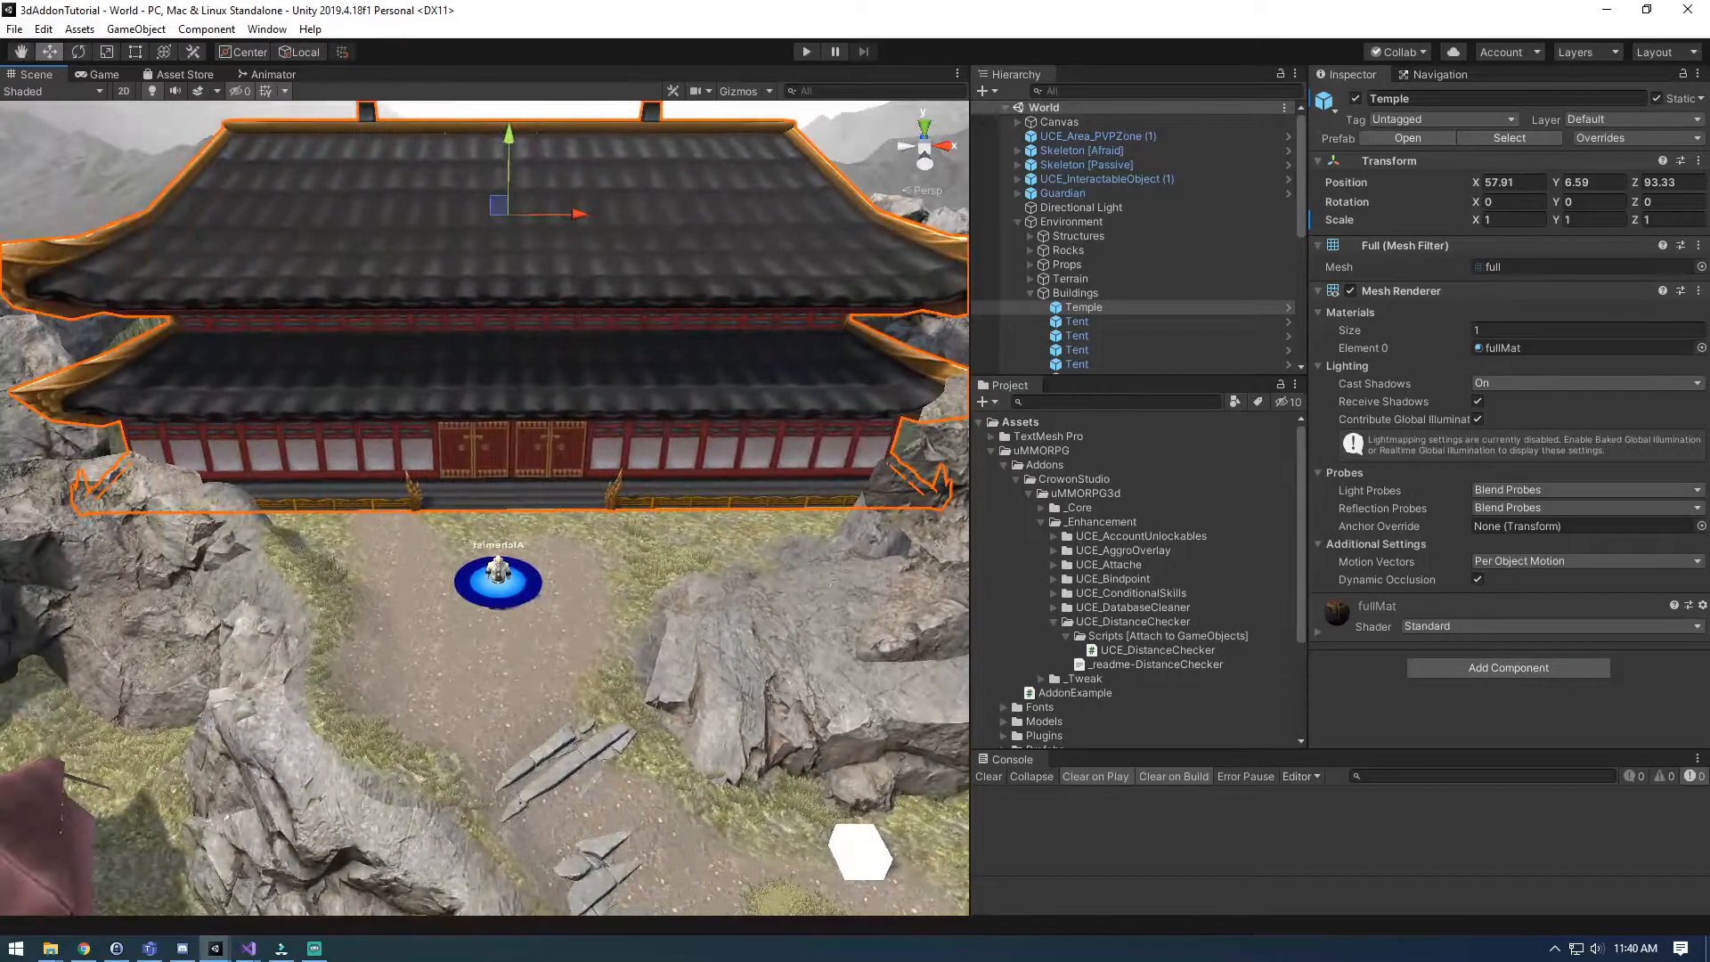
# Step: Create an empty object named TempleRoot under Buildings and make the Temple its child
pyautogui.rightClick(1069, 293)
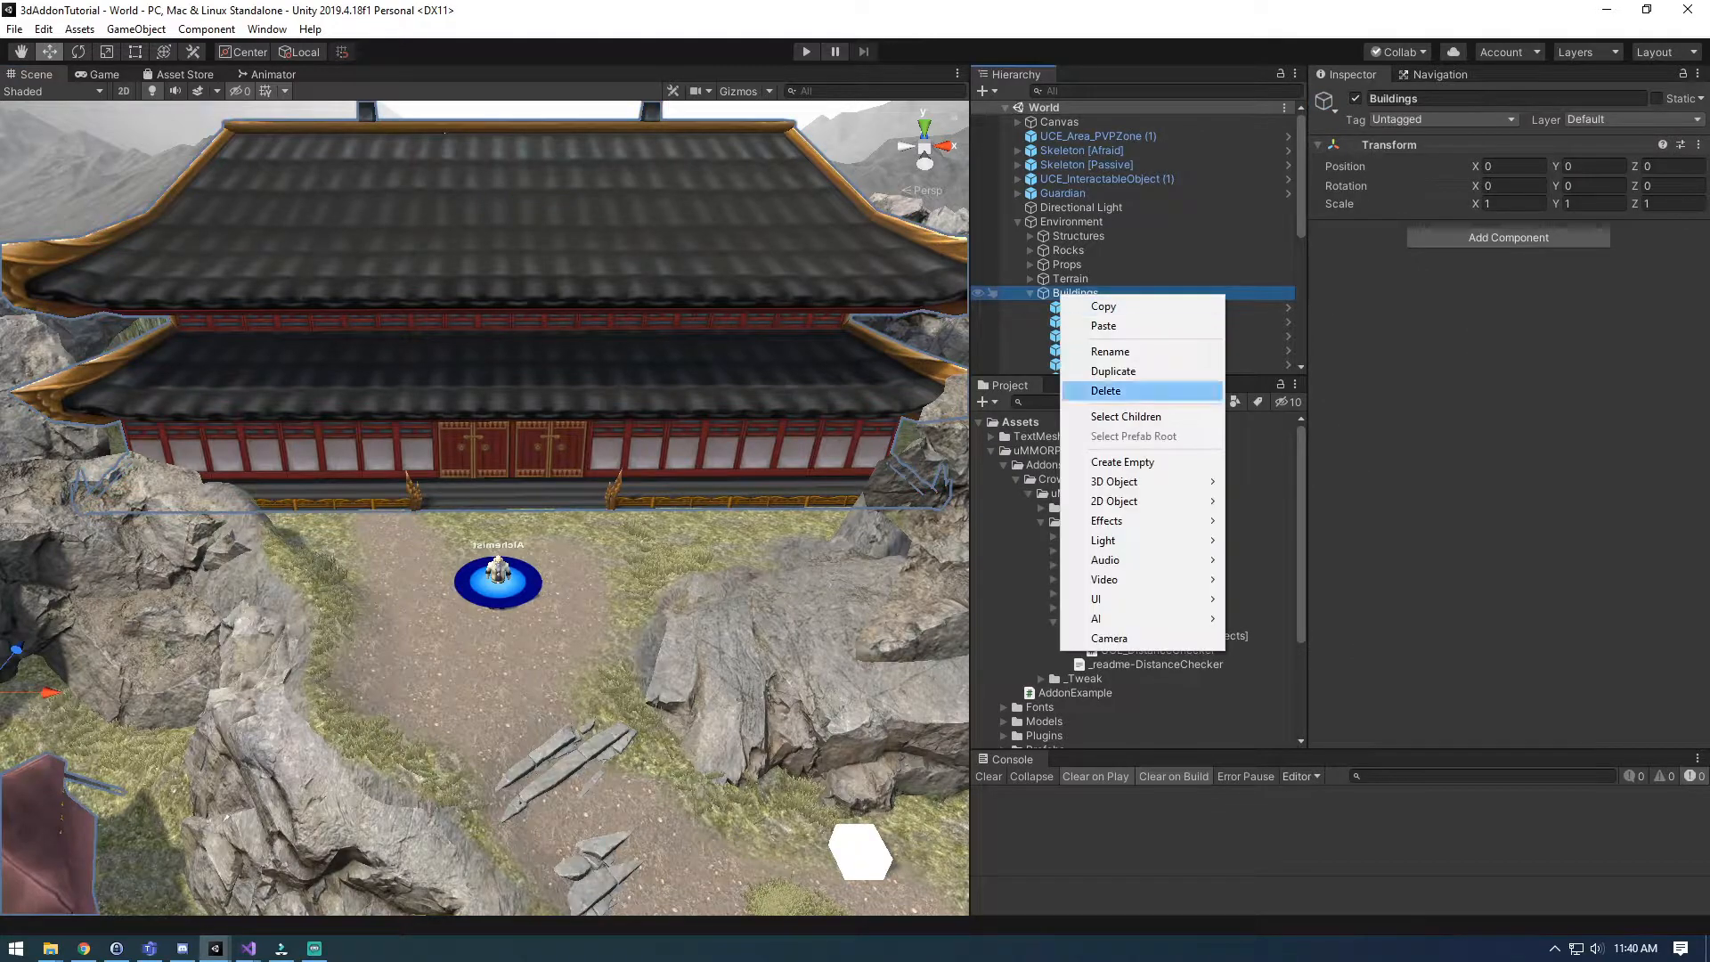
pyautogui.click(1114, 461)
pyautogui.moveTo(1095, 367); pyautogui.dragTo(1091, 260)
pyautogui.press('F2')
pyautogui.write('TempleRoot')
pyautogui.press('Return')
pyautogui.moveTo(1085, 281); pyautogui.dragTo(1092, 268)
pyautogui.click(1094, 268)
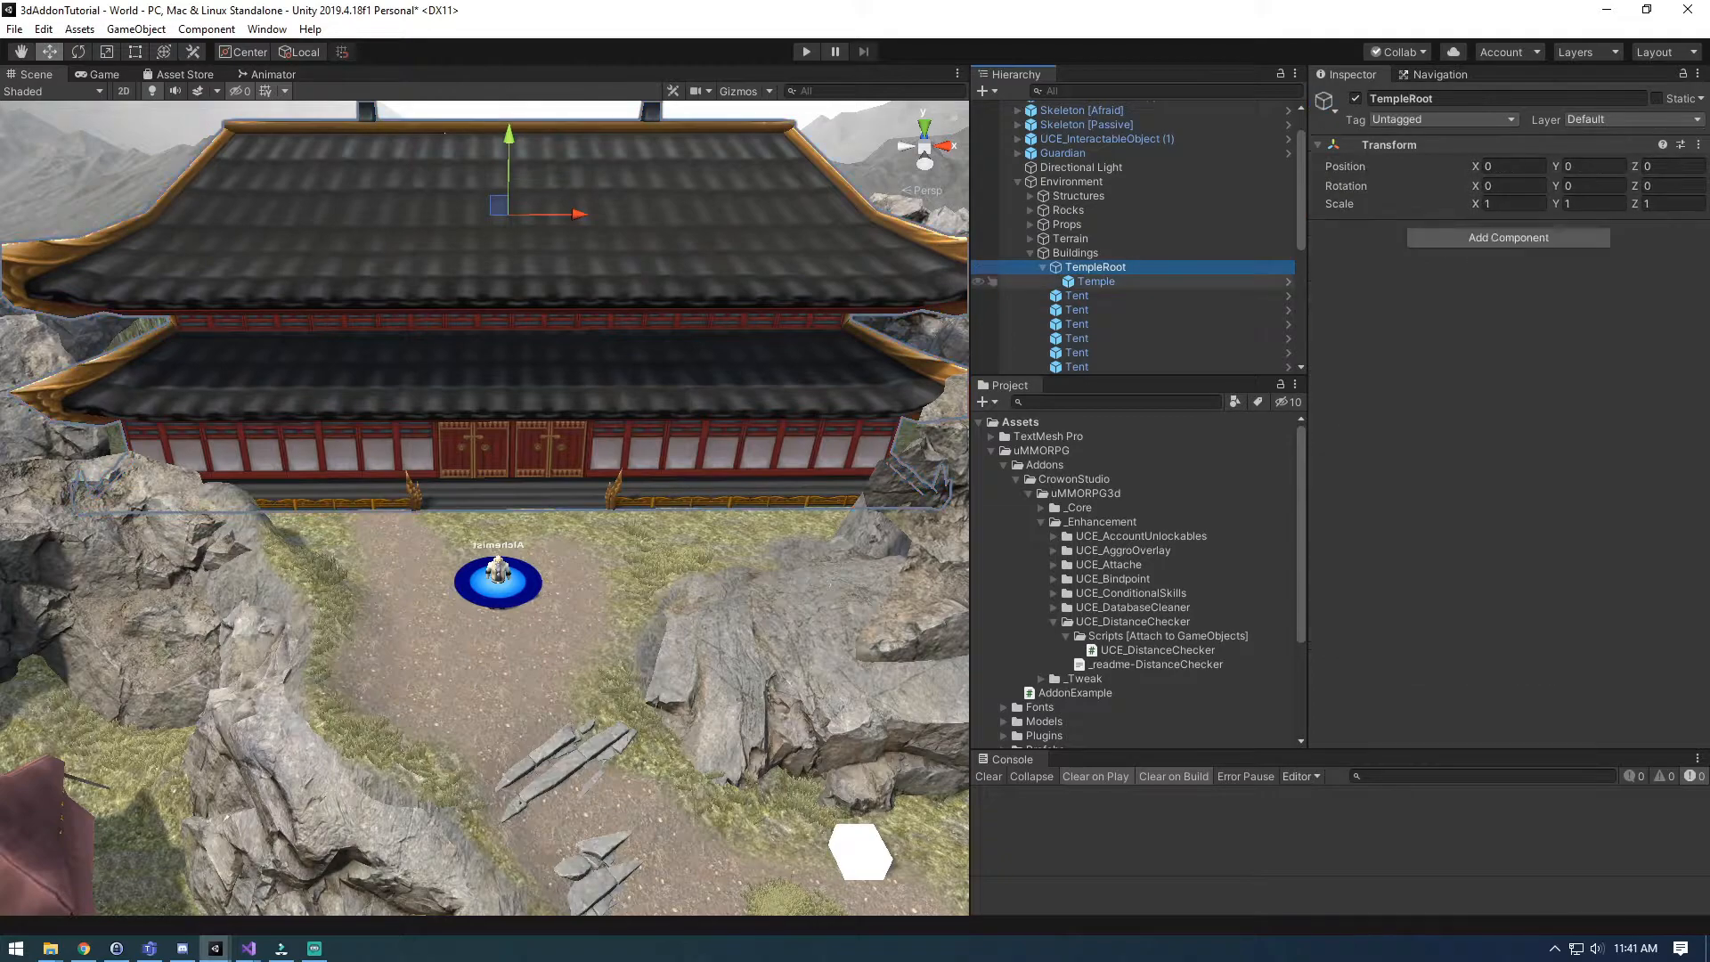
# Step: Attach the UCE_DistanceChecker script to TempleRoot with Temple as Center Object and Max Distance 50, and save the scene
pyautogui.click(1095, 282)
pyautogui.click(1095, 268)
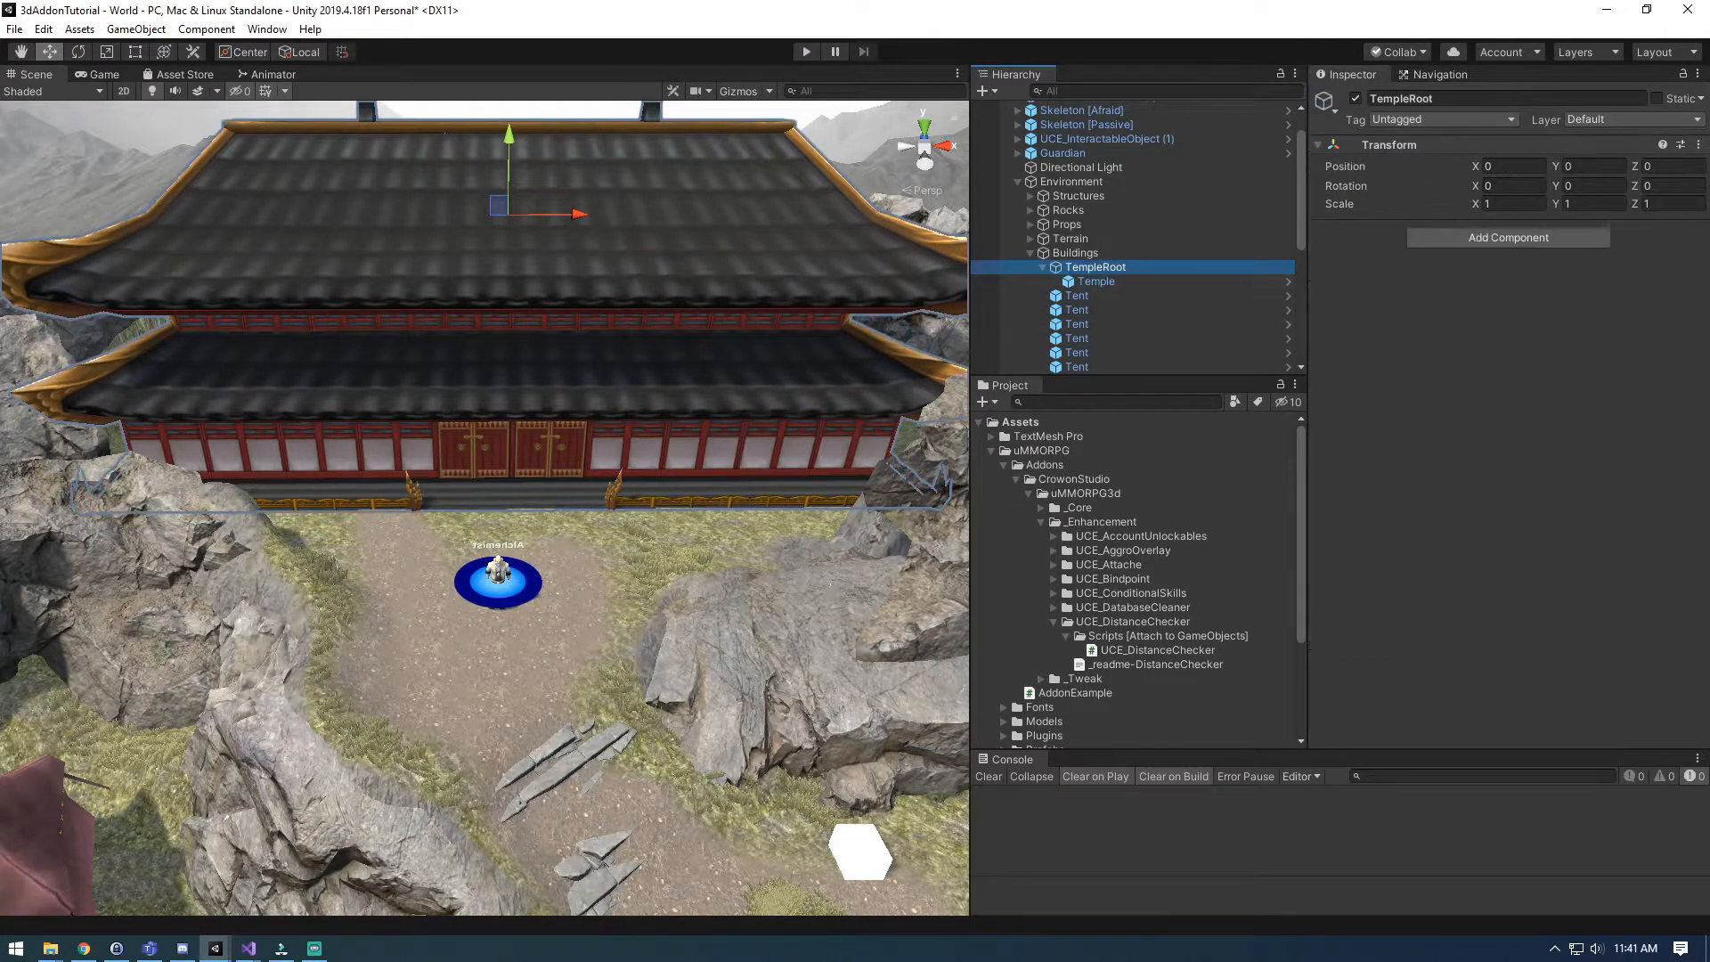
pyautogui.moveTo(1158, 649); pyautogui.dragTo(1505, 233)
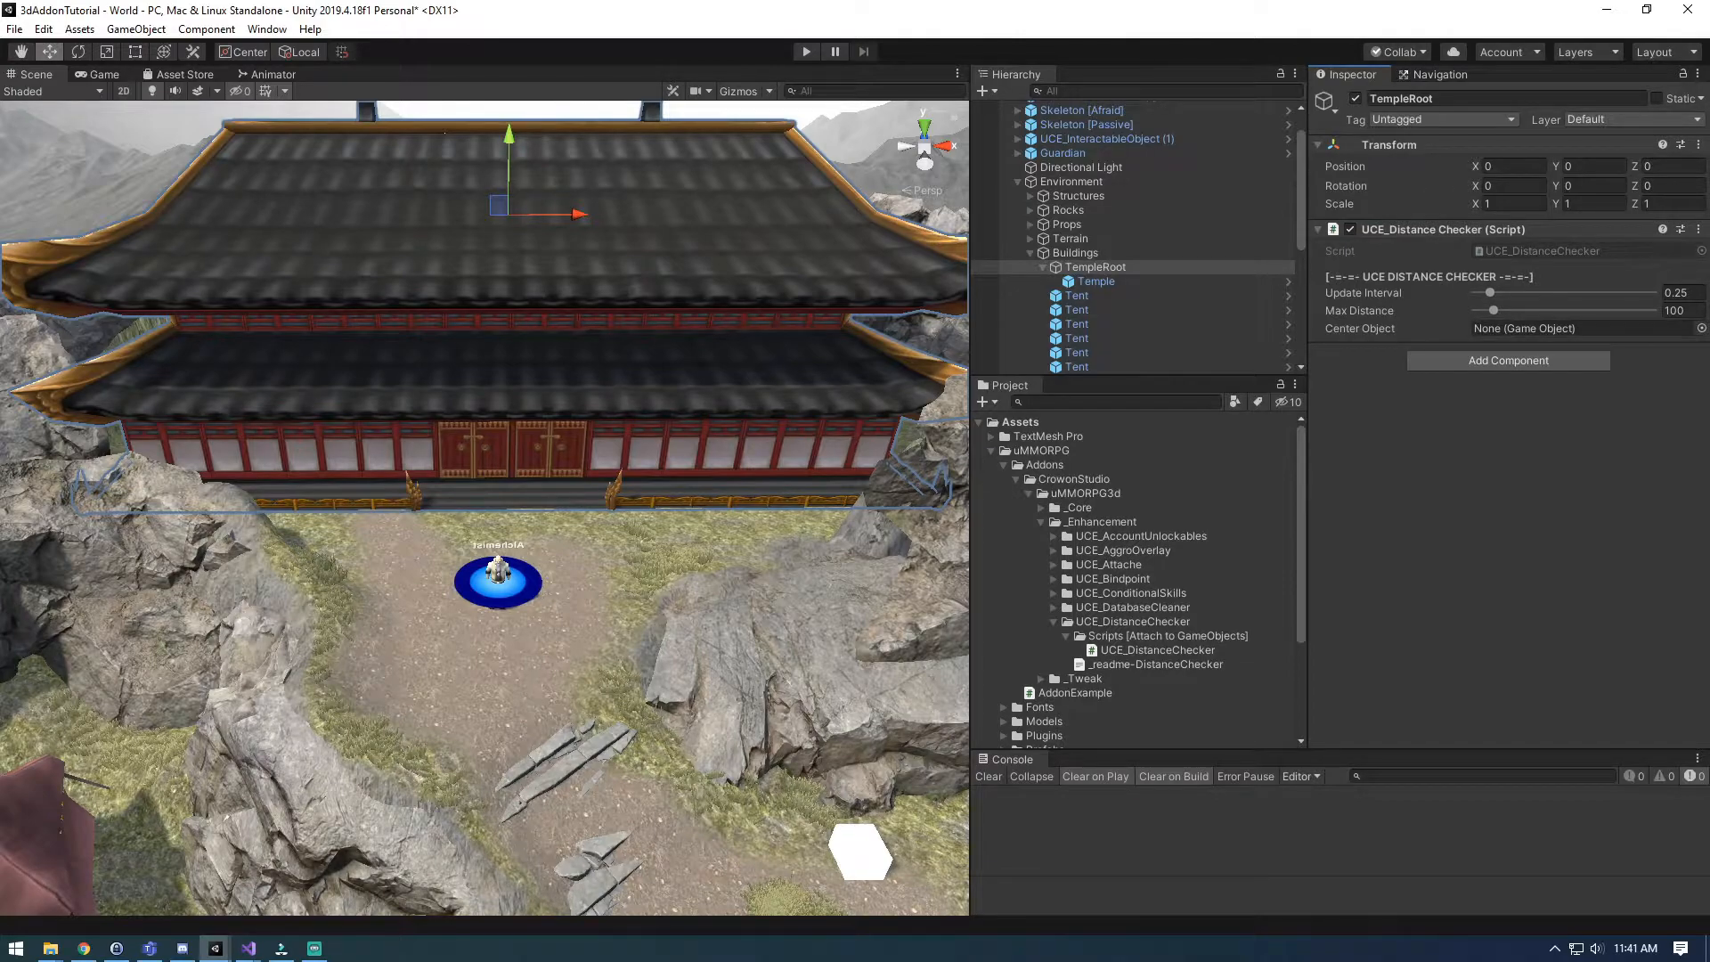
pyautogui.moveTo(1094, 268); pyautogui.dragTo(1573, 329)
pyautogui.moveTo(1493, 311); pyautogui.dragTo(1488, 311)
pyautogui.click(1505, 427)
pyautogui.hotkey('ctrl', 's')
# Step: Collapse the add-on folders, run the game as Server & Play and enter the world with the existing character
pyautogui.click(1067, 636)
pyautogui.click(1053, 621)
pyautogui.click(806, 52)
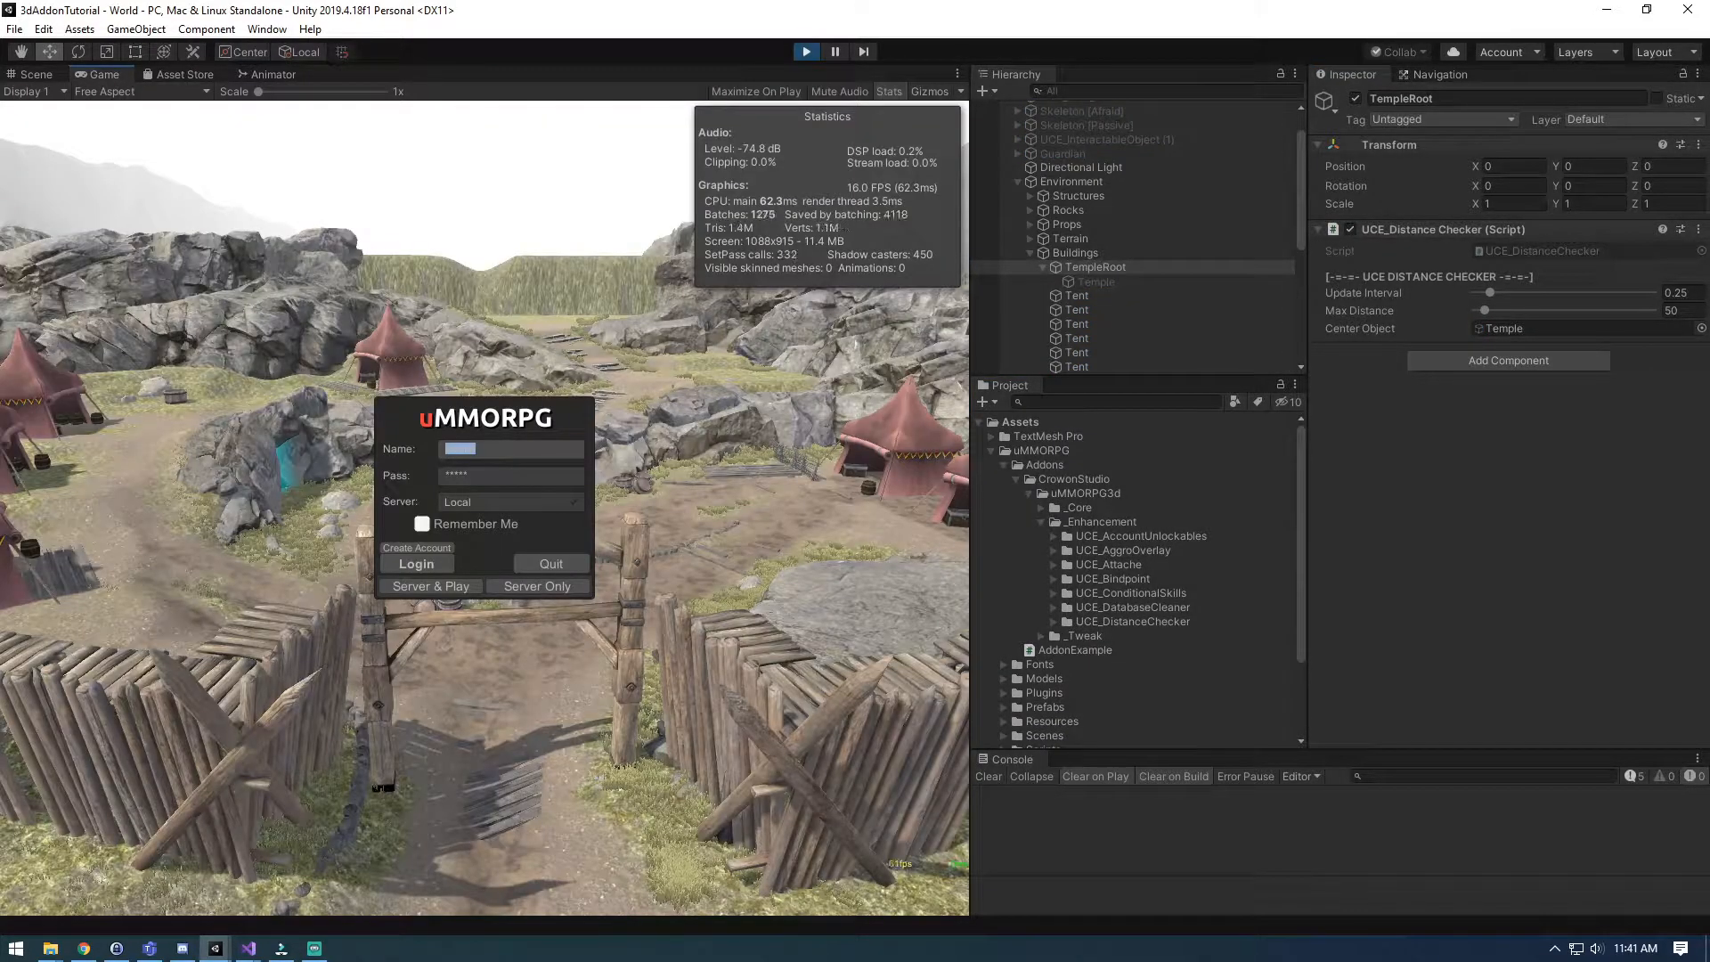
pyautogui.click(433, 586)
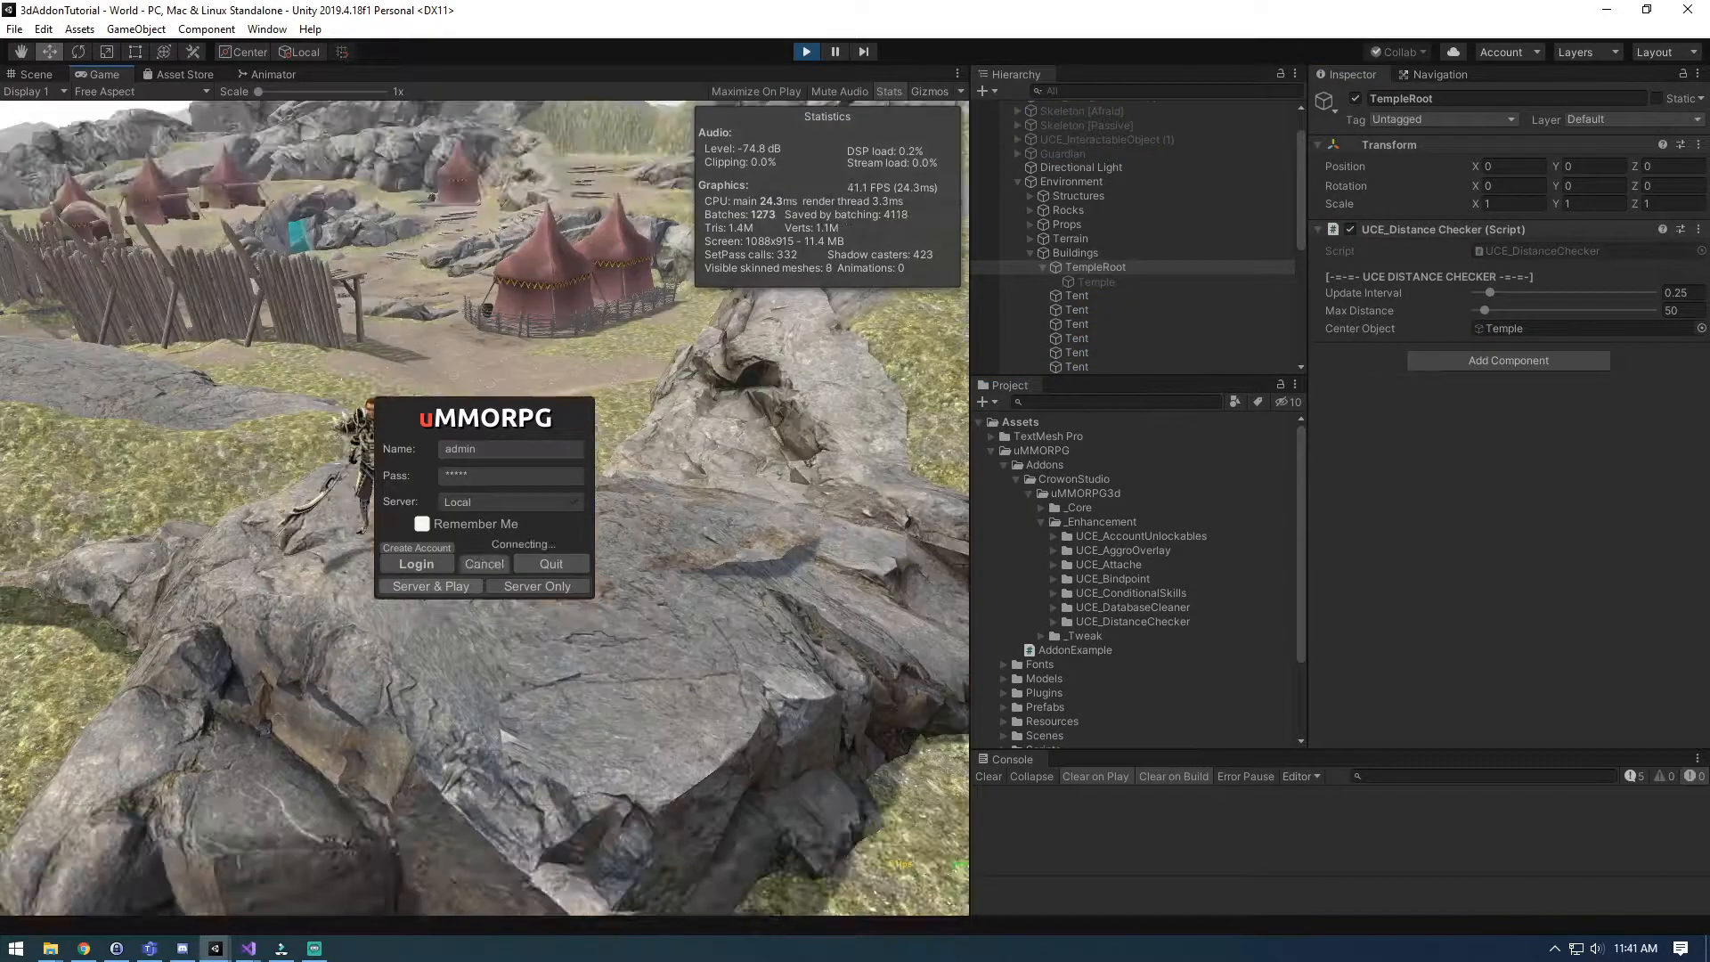
pyautogui.click(382, 486)
pyautogui.click(650, 829)
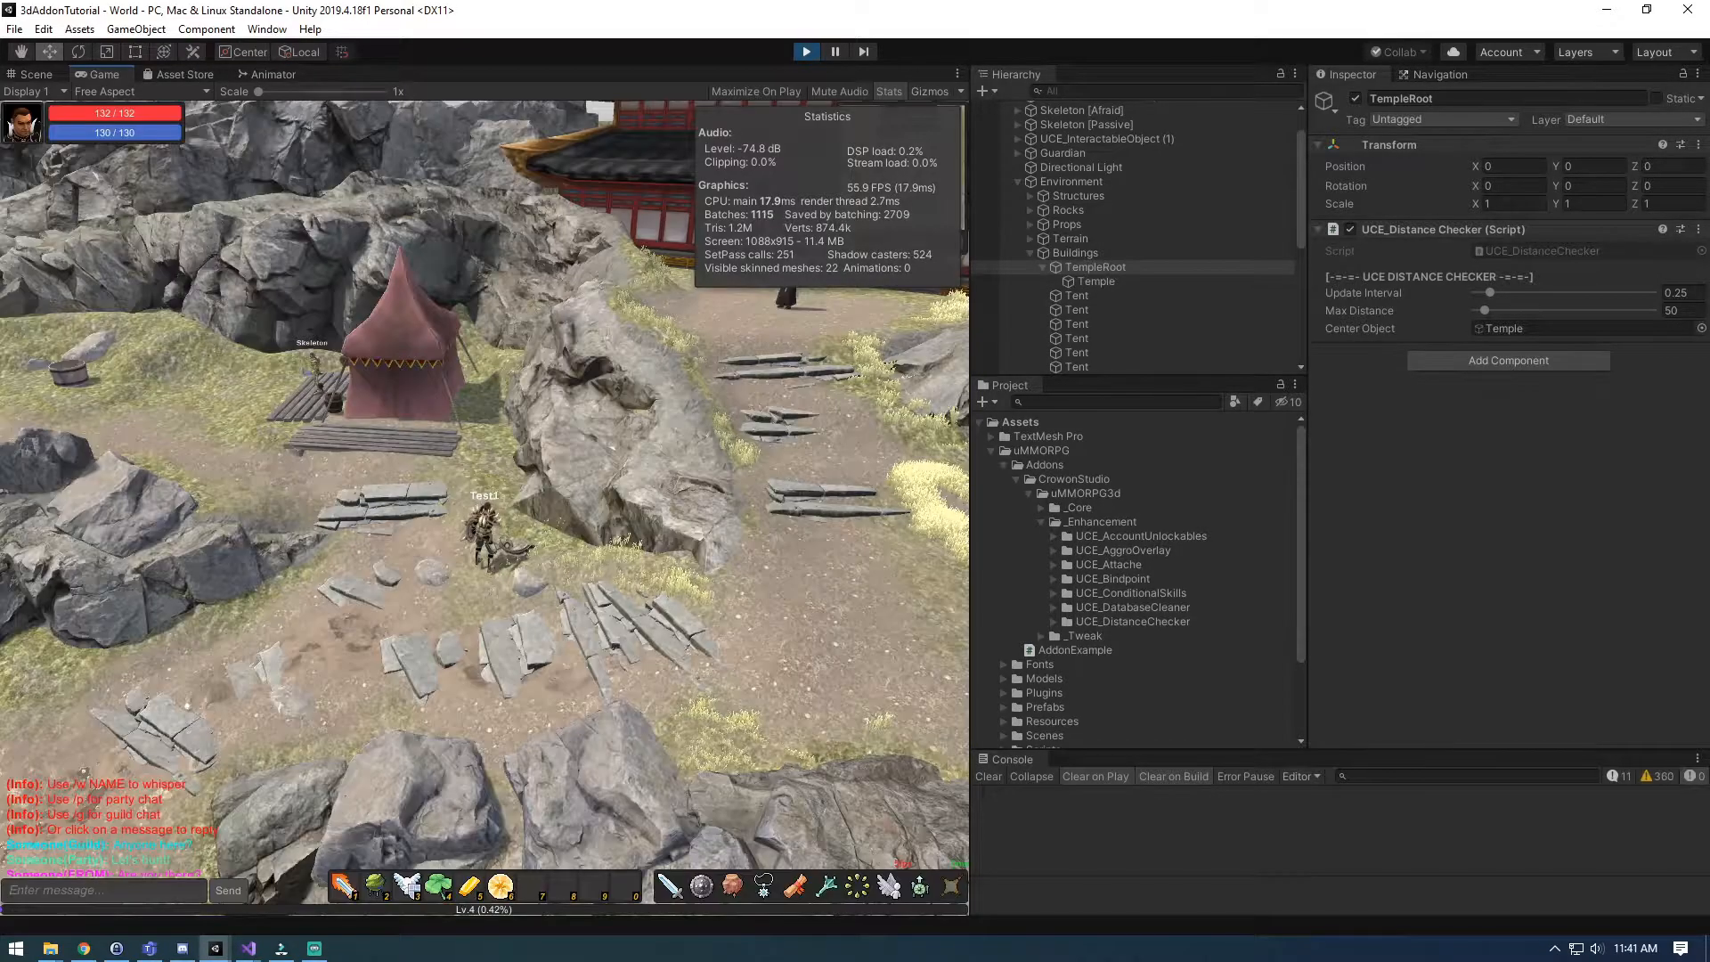
# Step: Face the camera toward the temple and back the character away into the PvP zone to test the distance checker
pyautogui.moveTo(624, 545); pyautogui.dragTo(728, 540, button='right')
pyautogui.press('e')
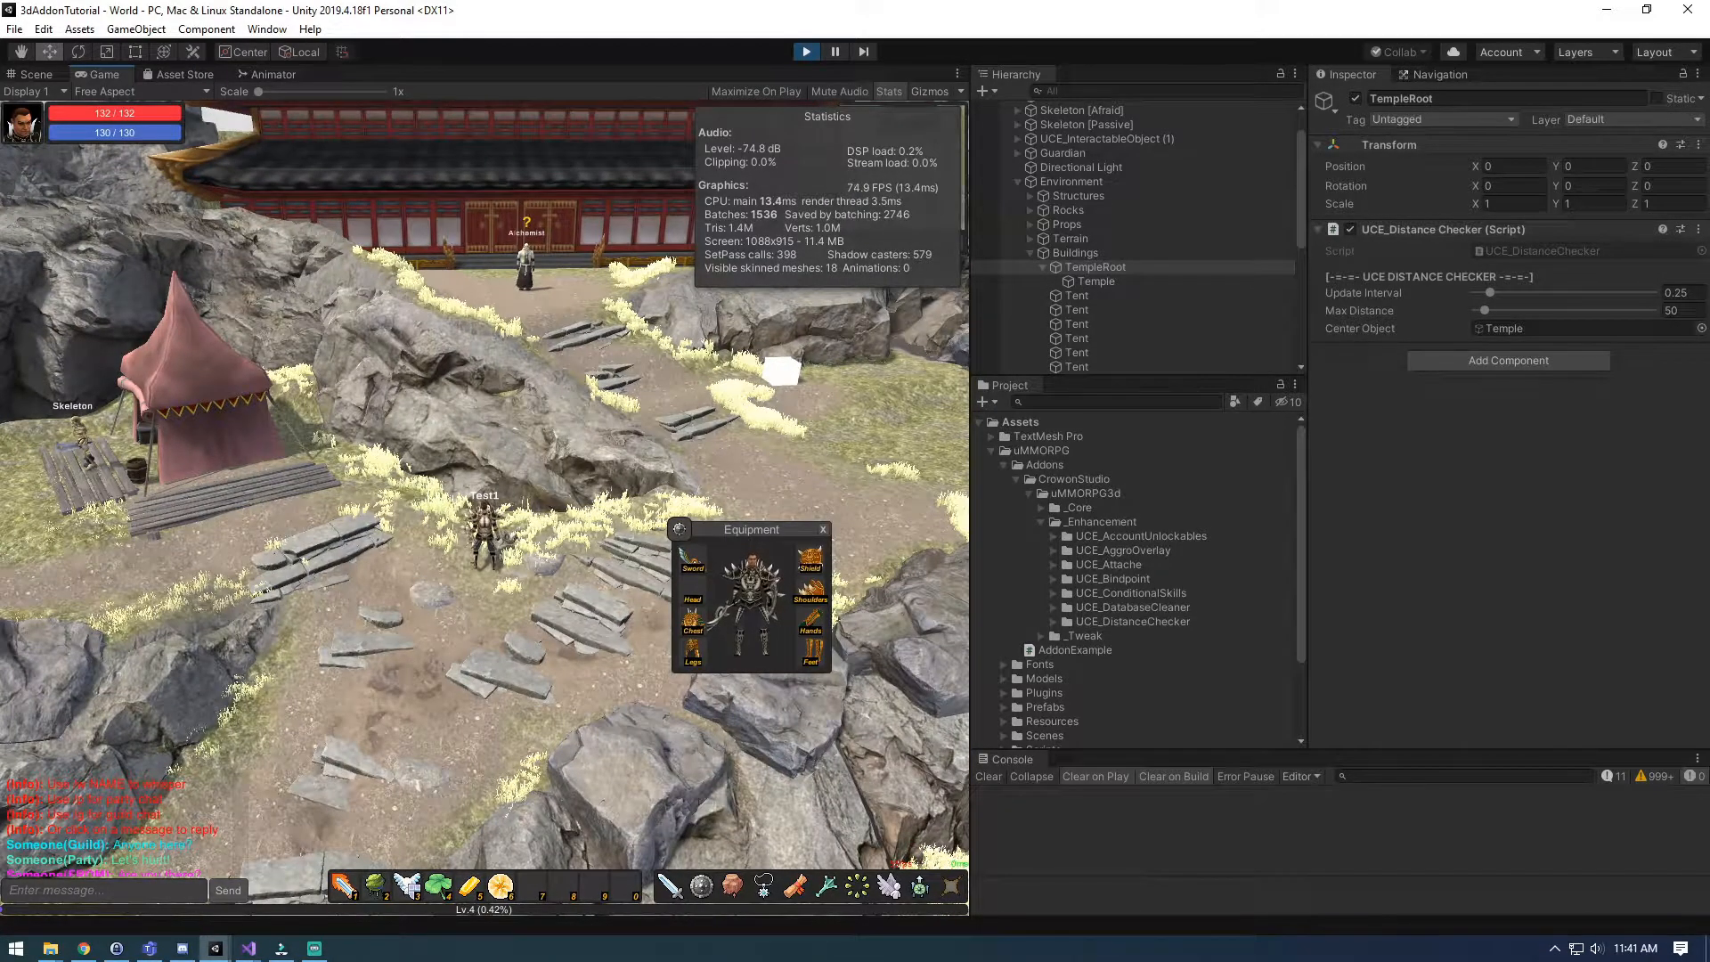
pyautogui.press('d')
pyautogui.moveTo(485, 534); pyautogui.dragTo(445, 463, button='right')
pyautogui.press('s')
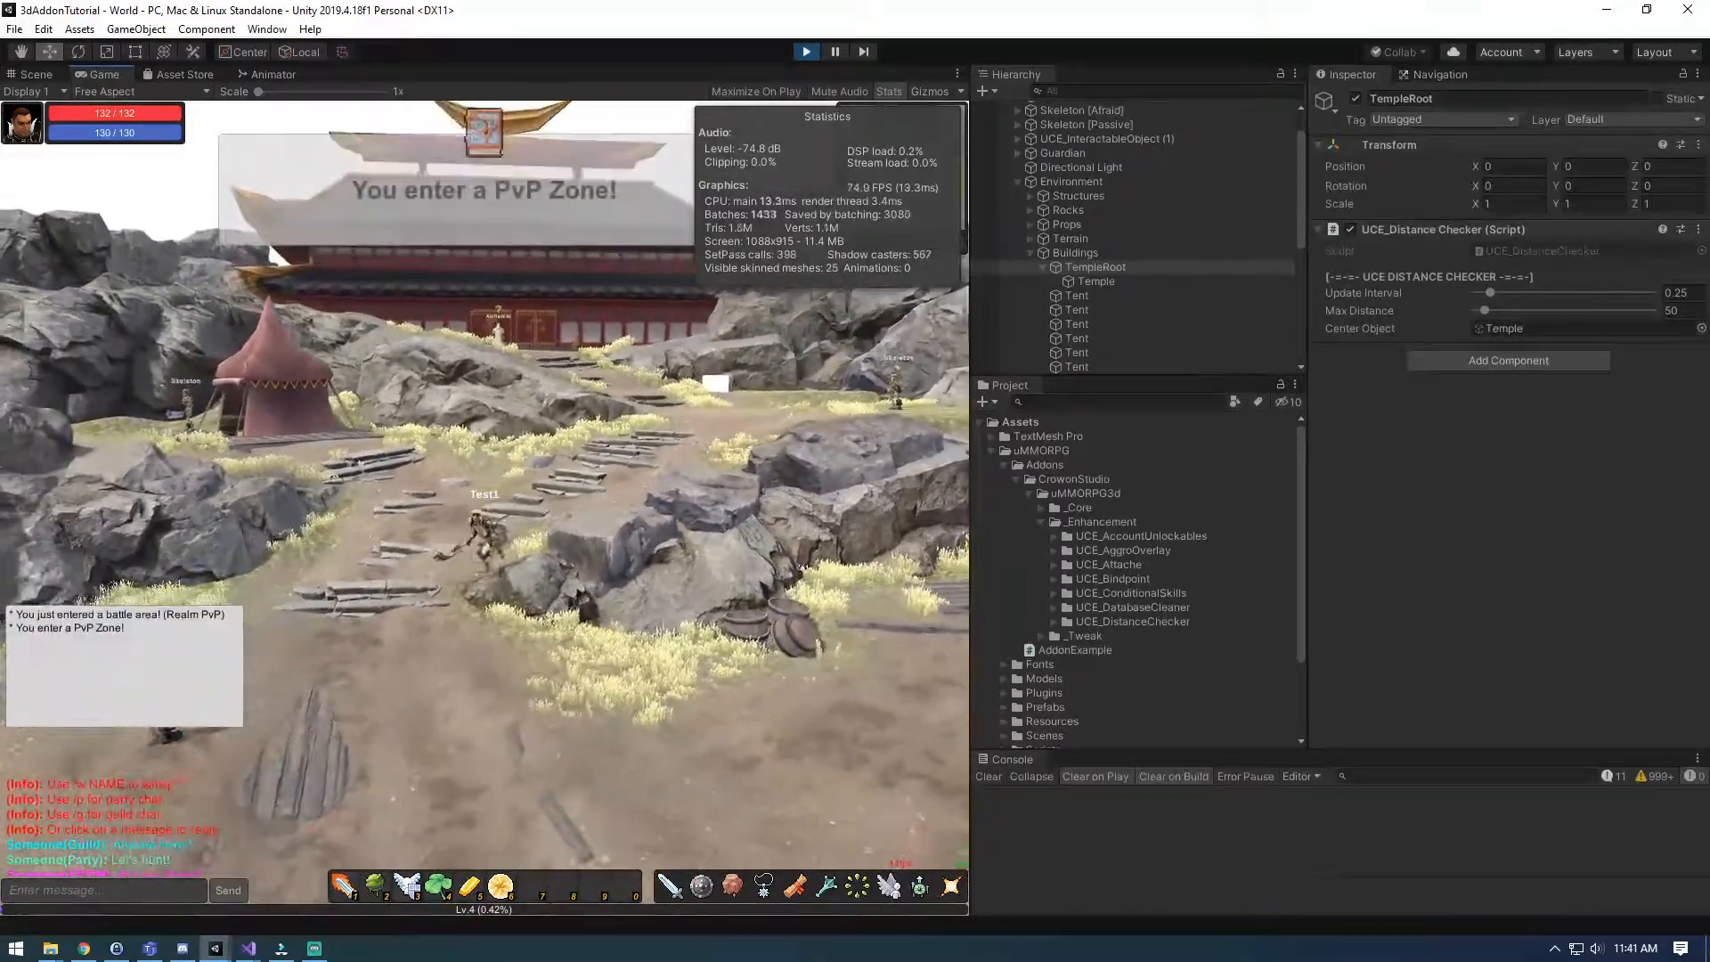
pyautogui.press('s')
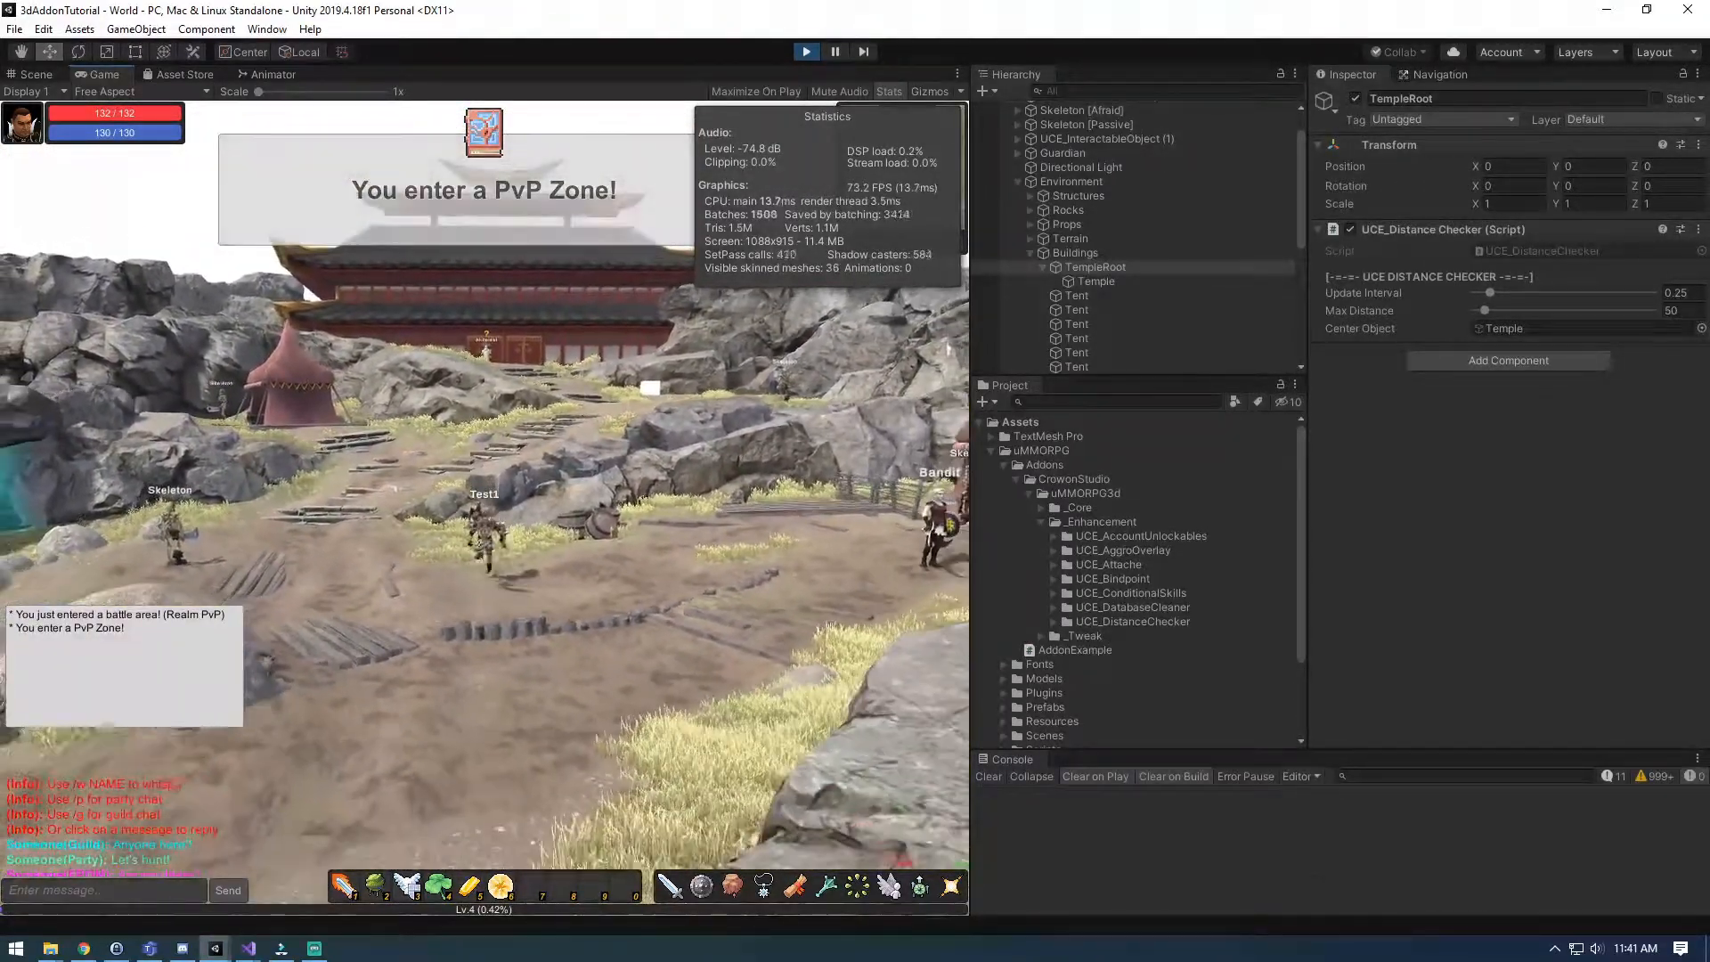
pyautogui.press('s')
pyautogui.moveTo(446, 463)
pyautogui.mouseDown(button='right')
pyautogui.moveTo(454, 534)
pyautogui.moveTo(449, 454)
pyautogui.mouseUp(button='right')
pyautogui.press('s')
# Step: Walk the character back up to the Alchemist in front of the temple to test the checker at close range
pyautogui.press('w')
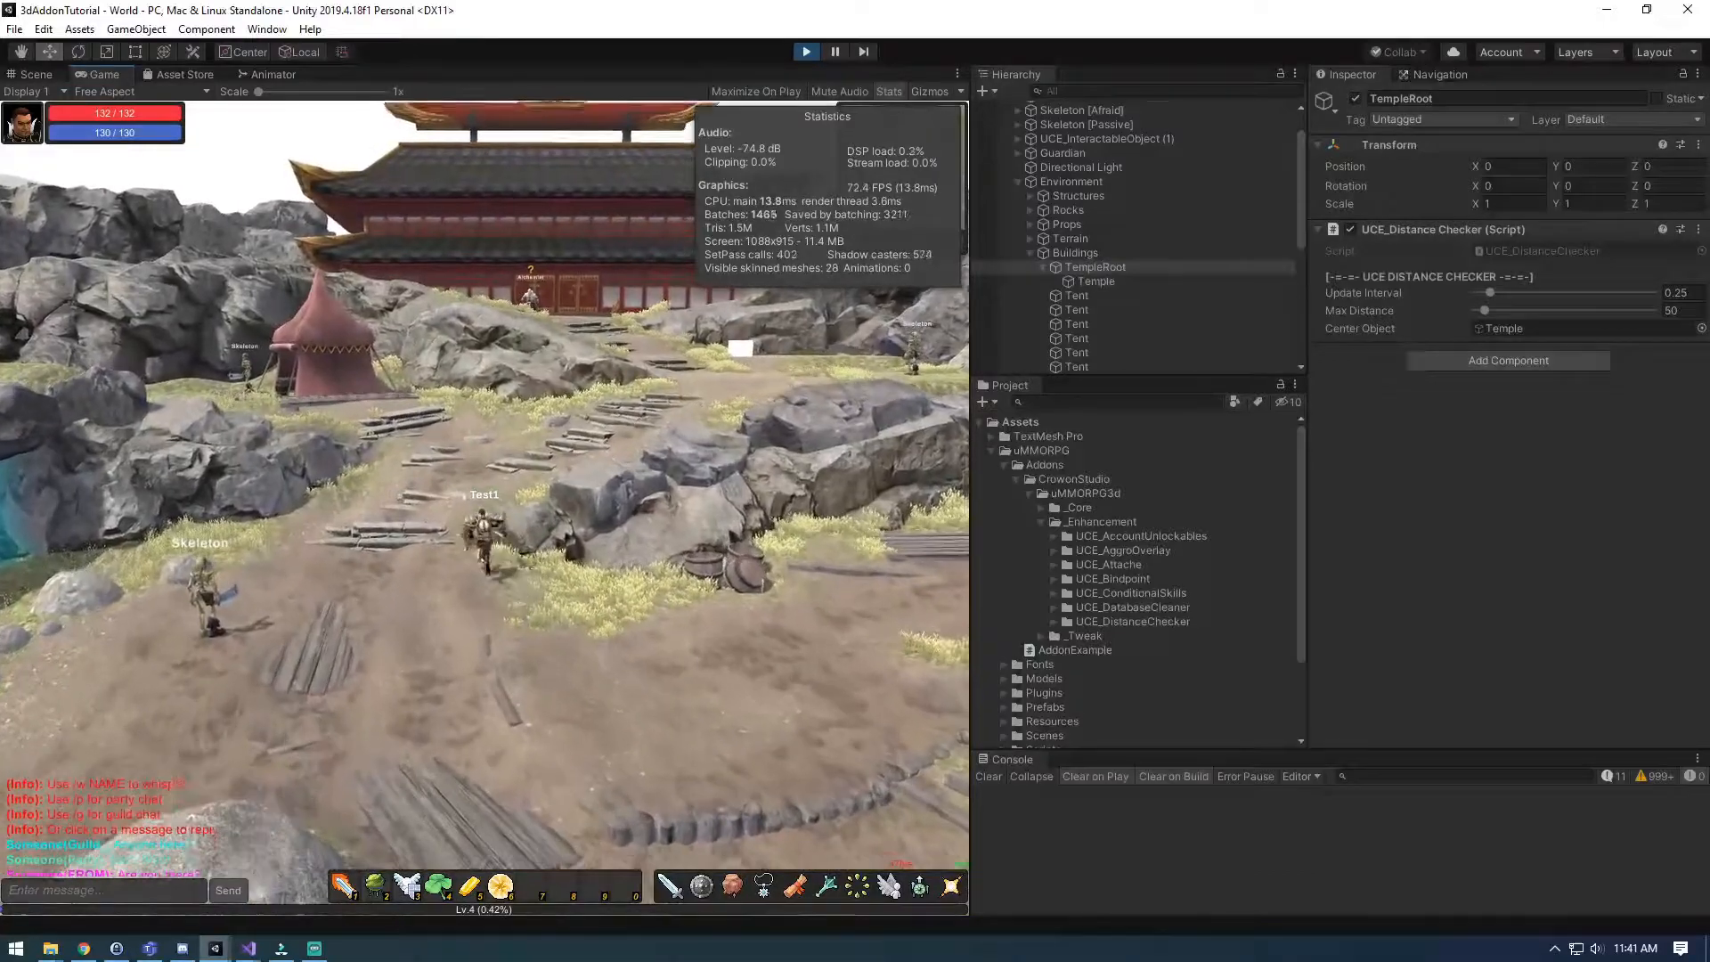
pyautogui.press('w')
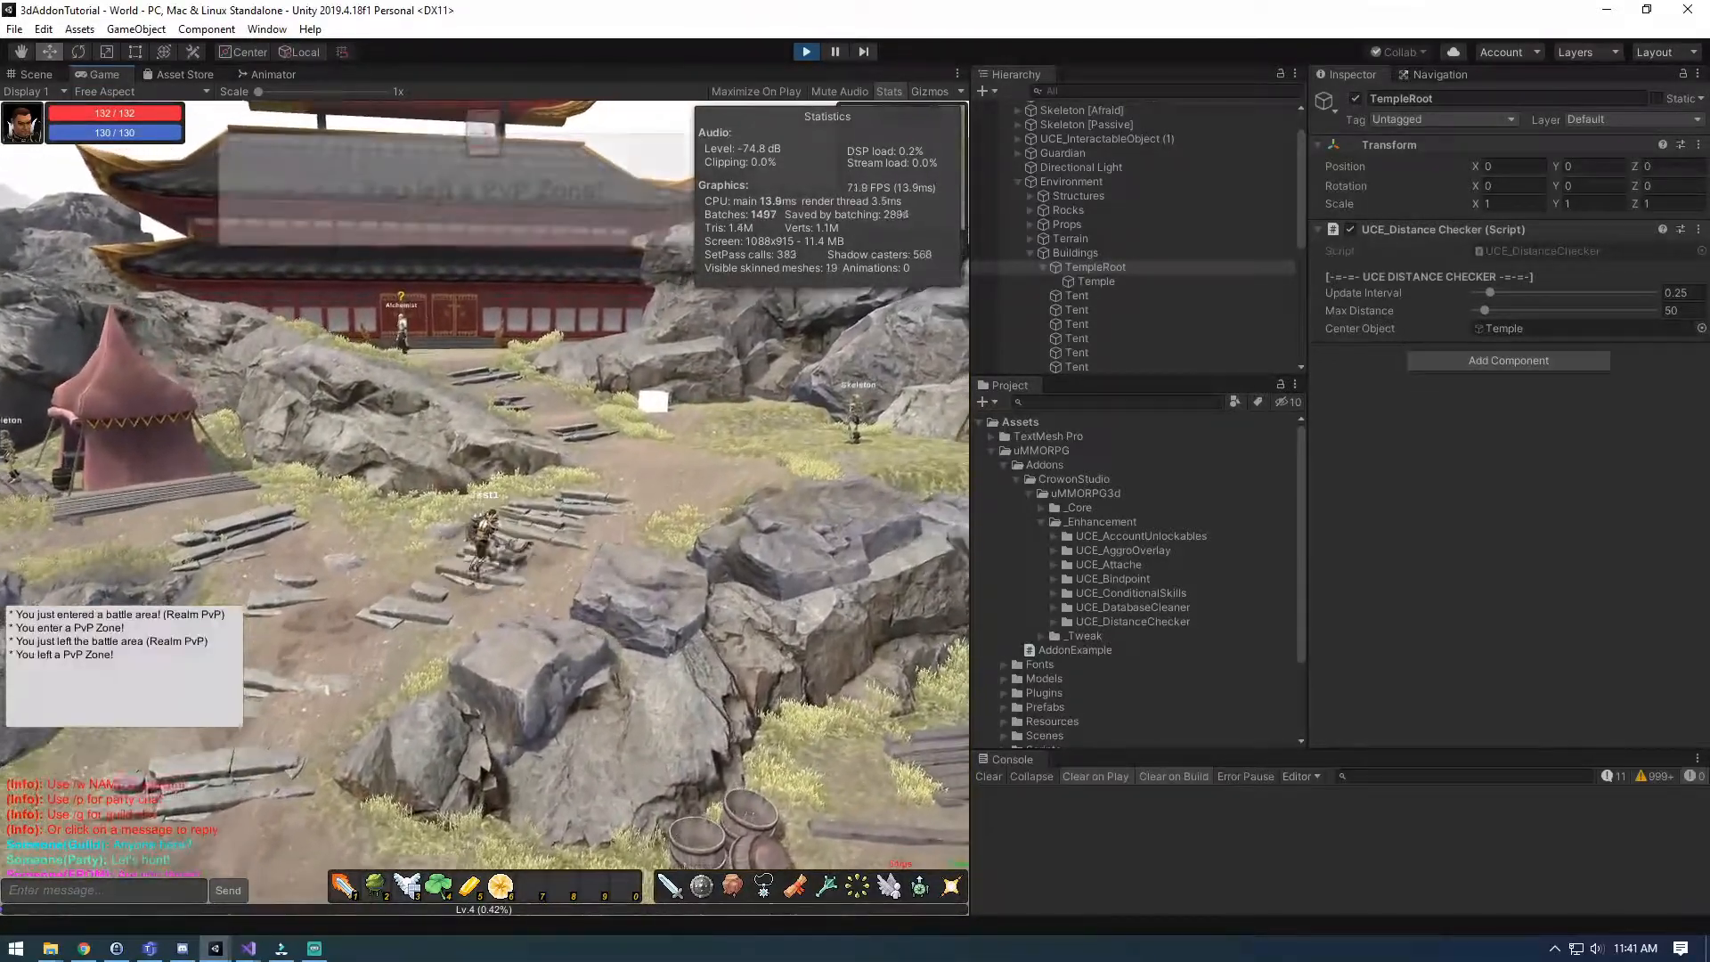
pyautogui.press('w')
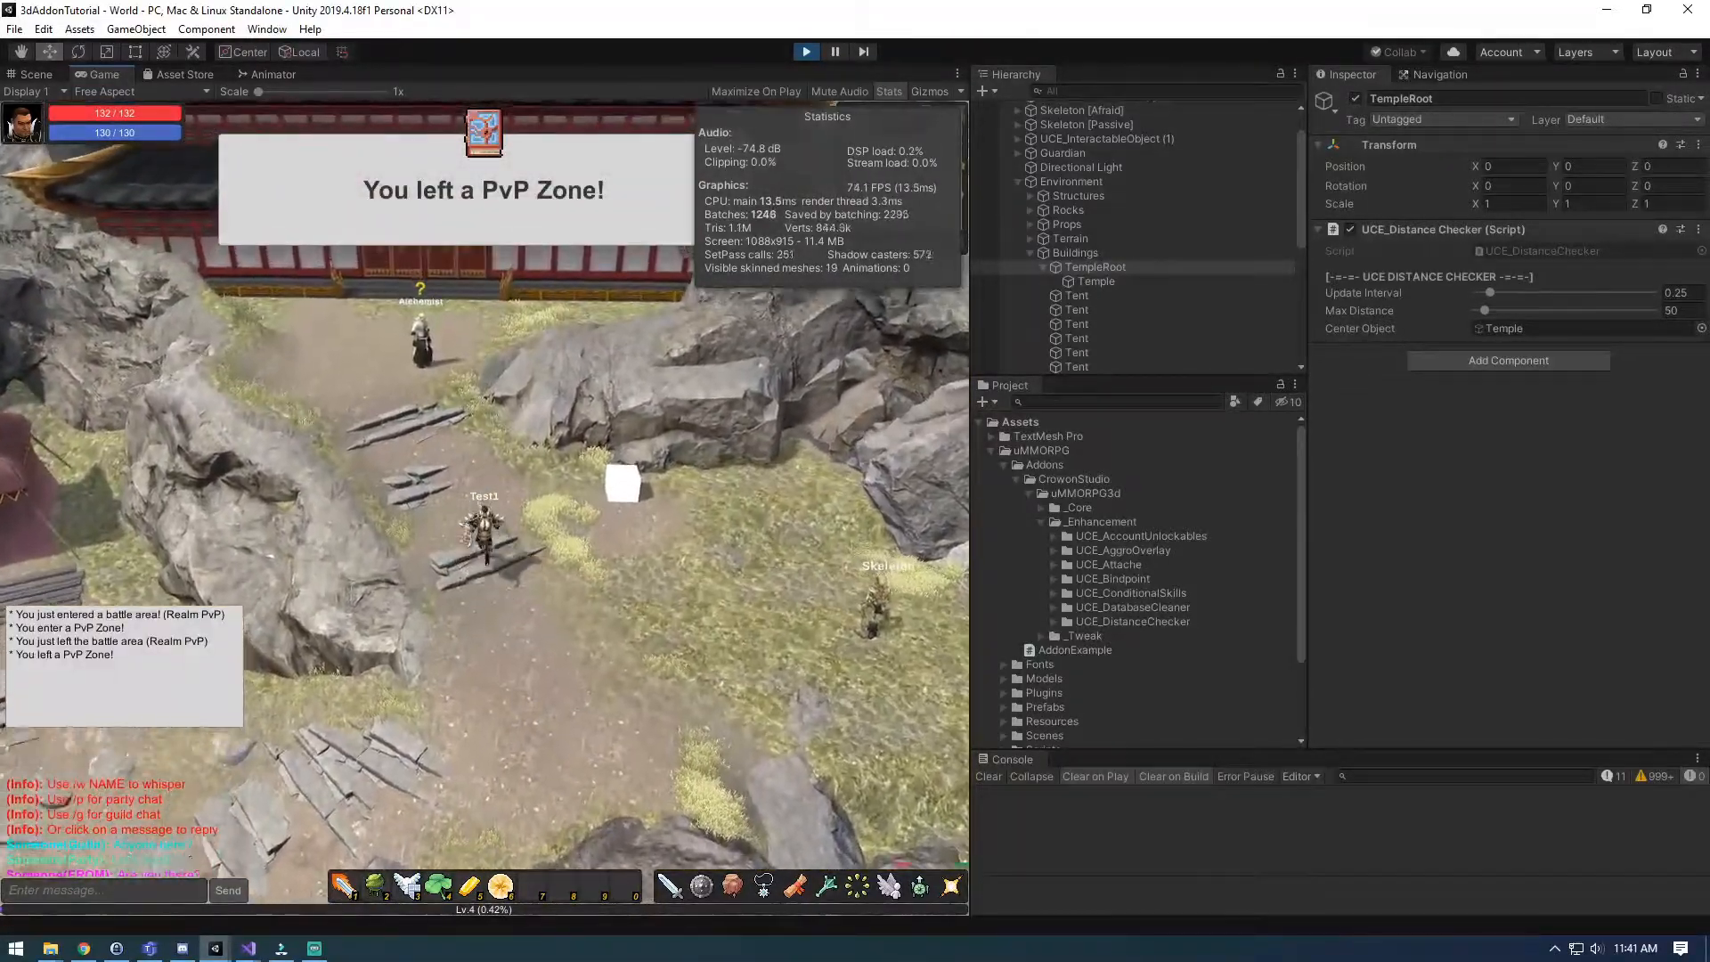
pyautogui.press('w')
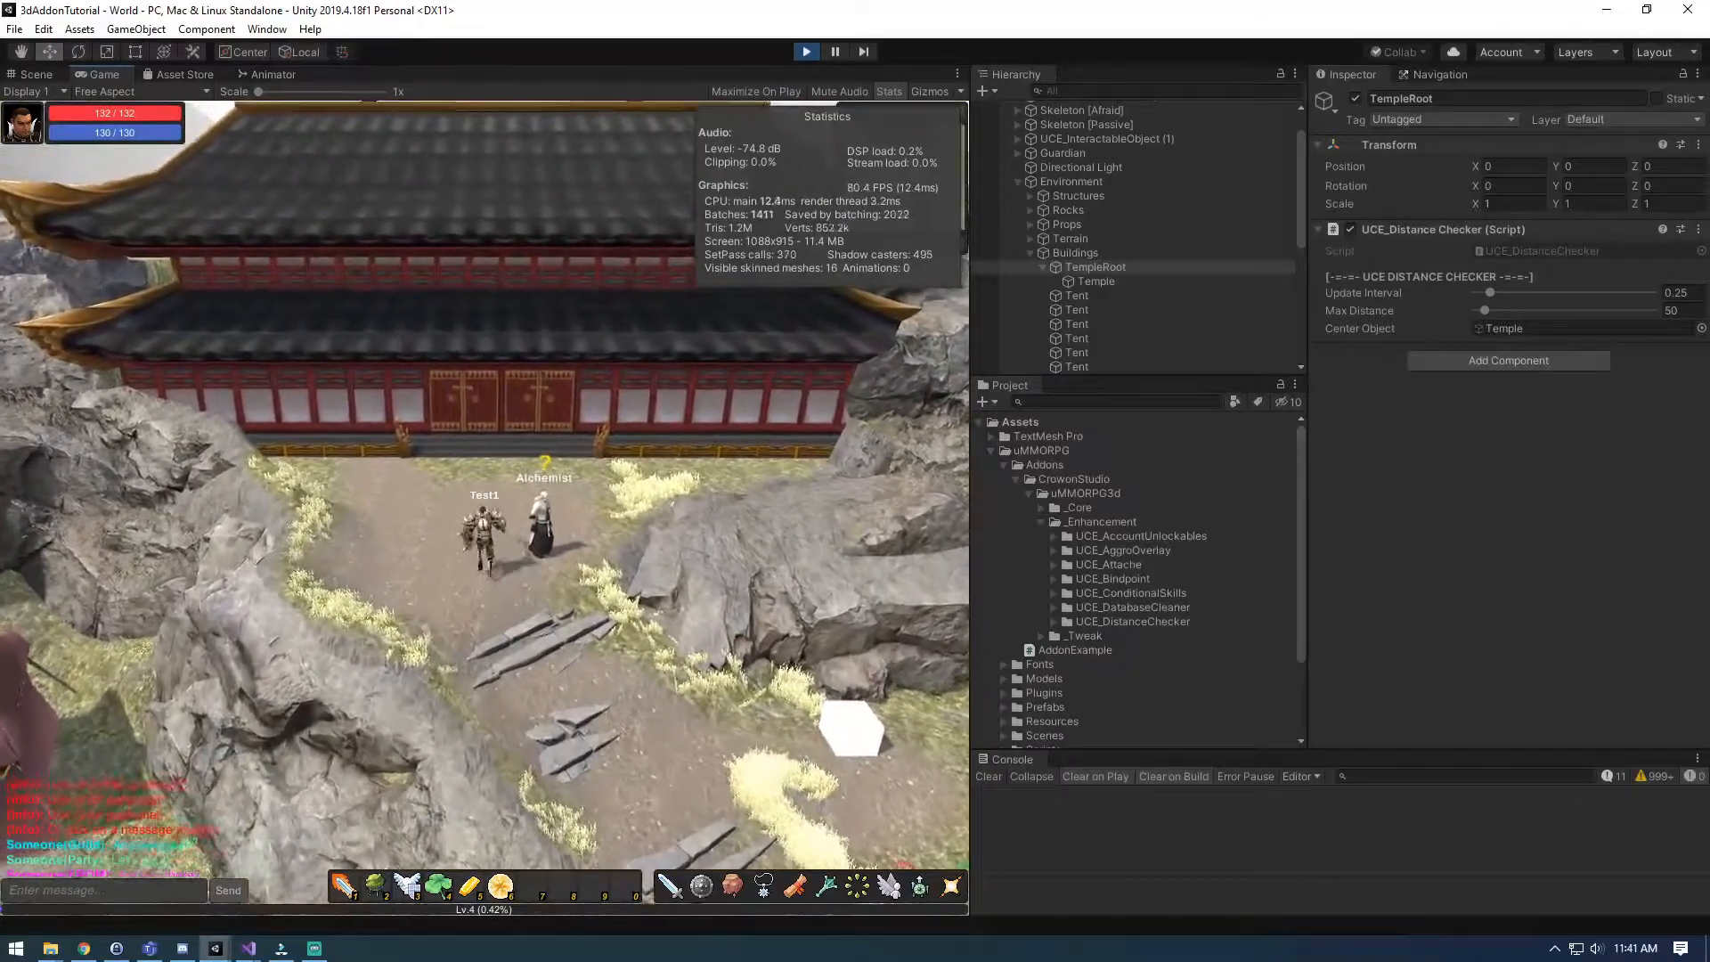
pyautogui.press('s')
pyautogui.press('d')
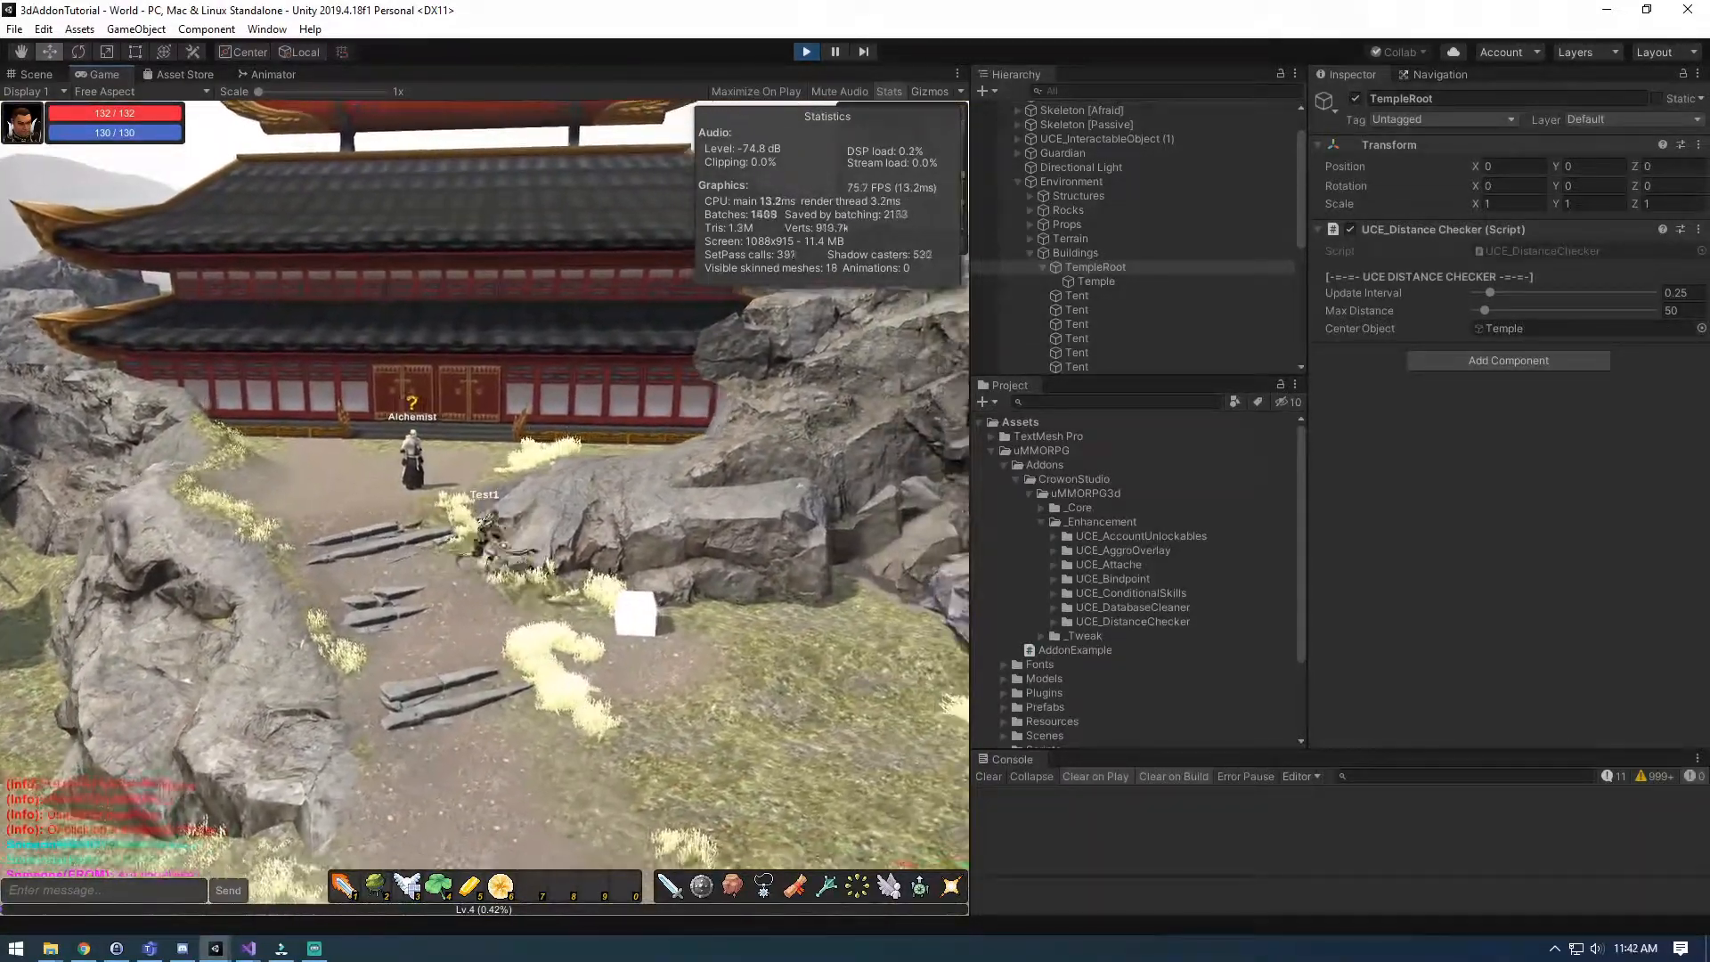
pyautogui.press('a')
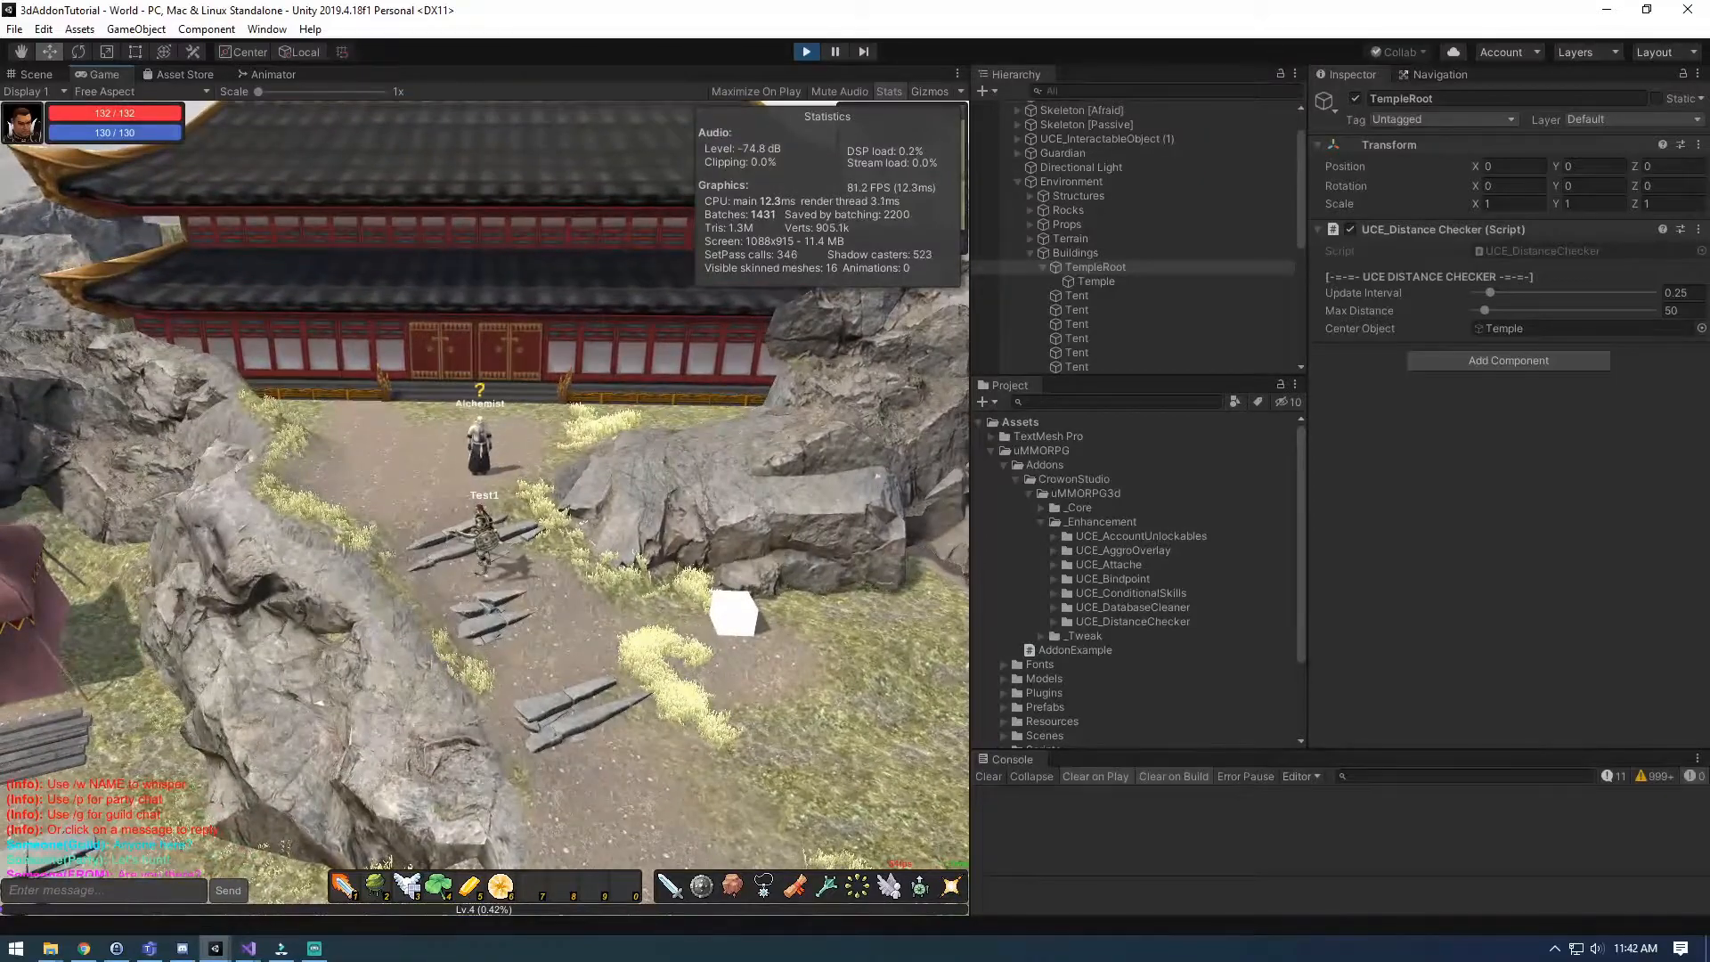
pyautogui.press('w')
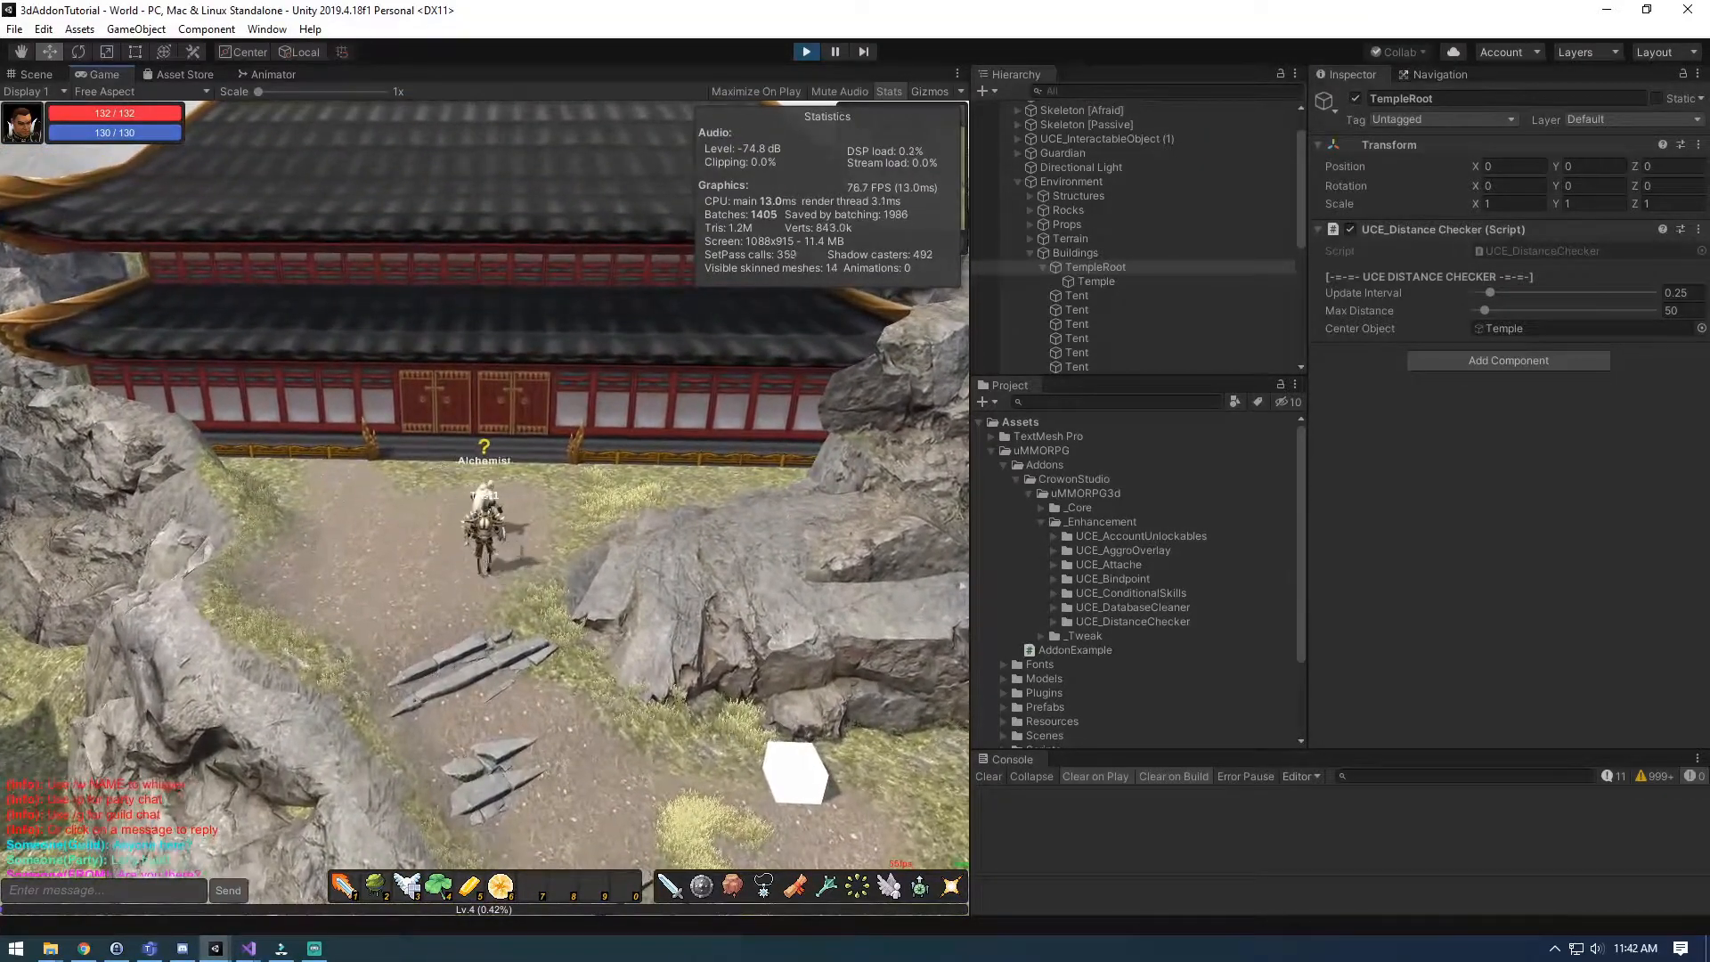
# Step: Turn the camera and run the character across the slope beside the temple to view it from the side
pyautogui.press('s')
pyautogui.moveTo(570, 499); pyautogui.dragTo(859, 499, button='right')
pyautogui.press('w')
pyautogui.press('d')
pyautogui.press('d')
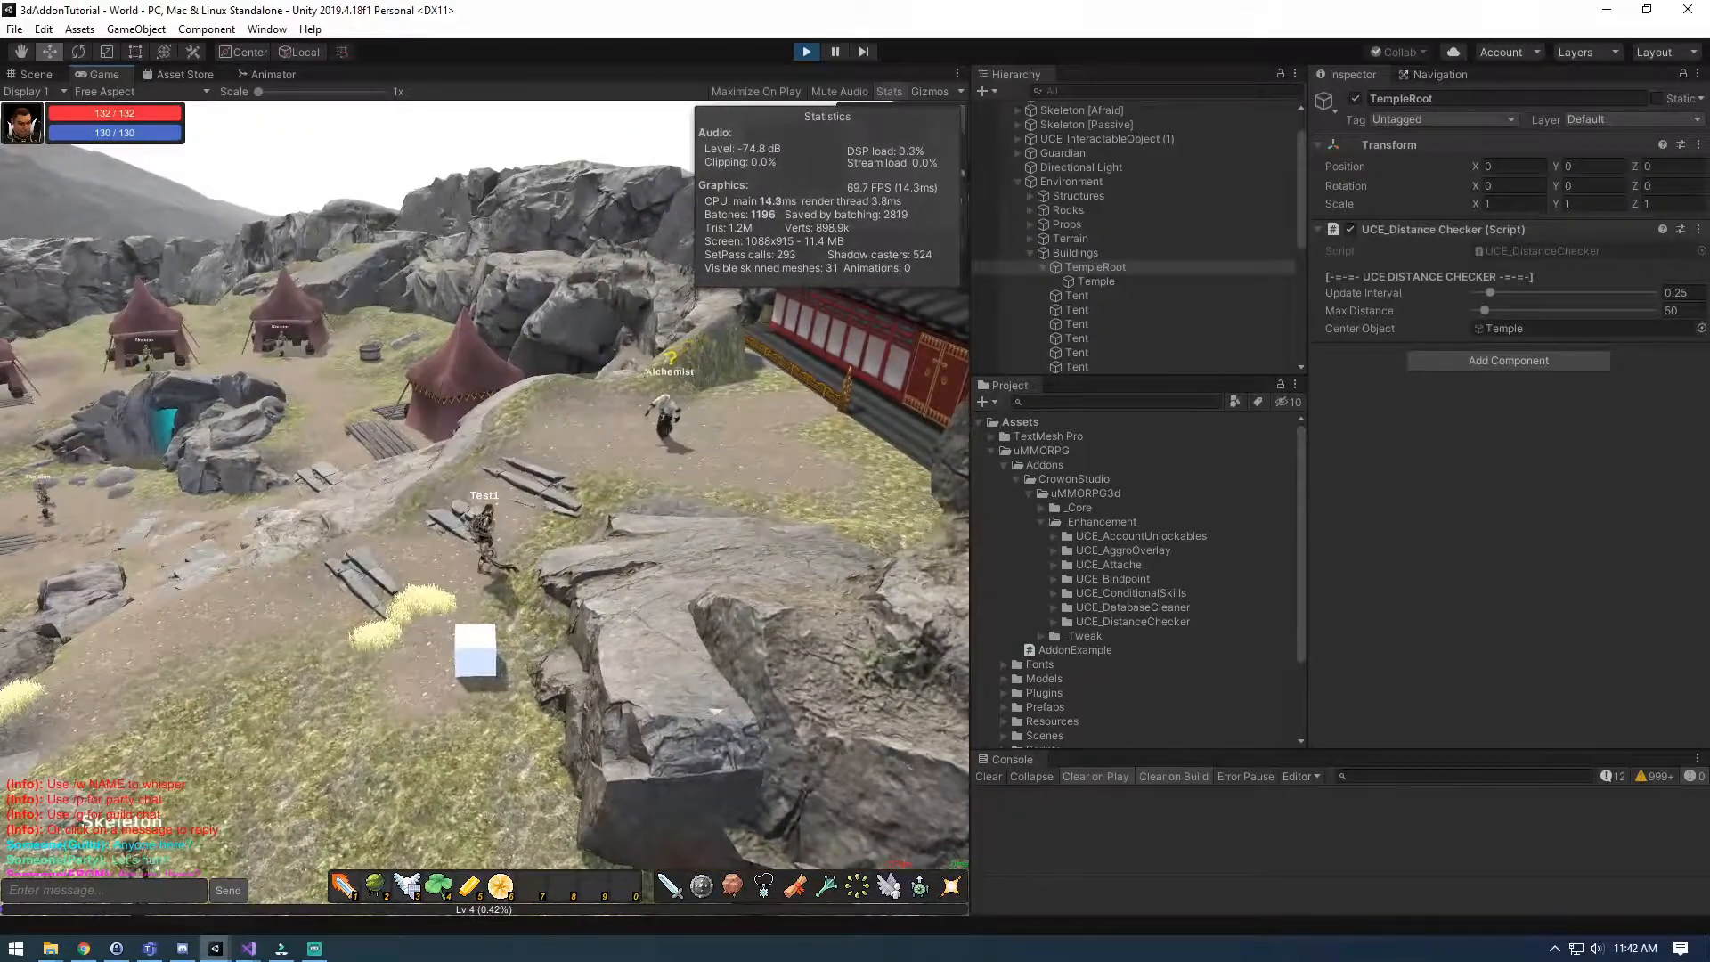
pyautogui.press('w')
pyautogui.moveTo(859, 499); pyautogui.dragTo(823, 494)
pyautogui.moveTo(824, 494); pyautogui.dragTo(908, 508, button='right')
pyautogui.press('w')
pyautogui.press('w')
pyautogui.press('s')
pyautogui.press('w')
pyautogui.press('w')
pyautogui.press('s')
pyautogui.press('w')
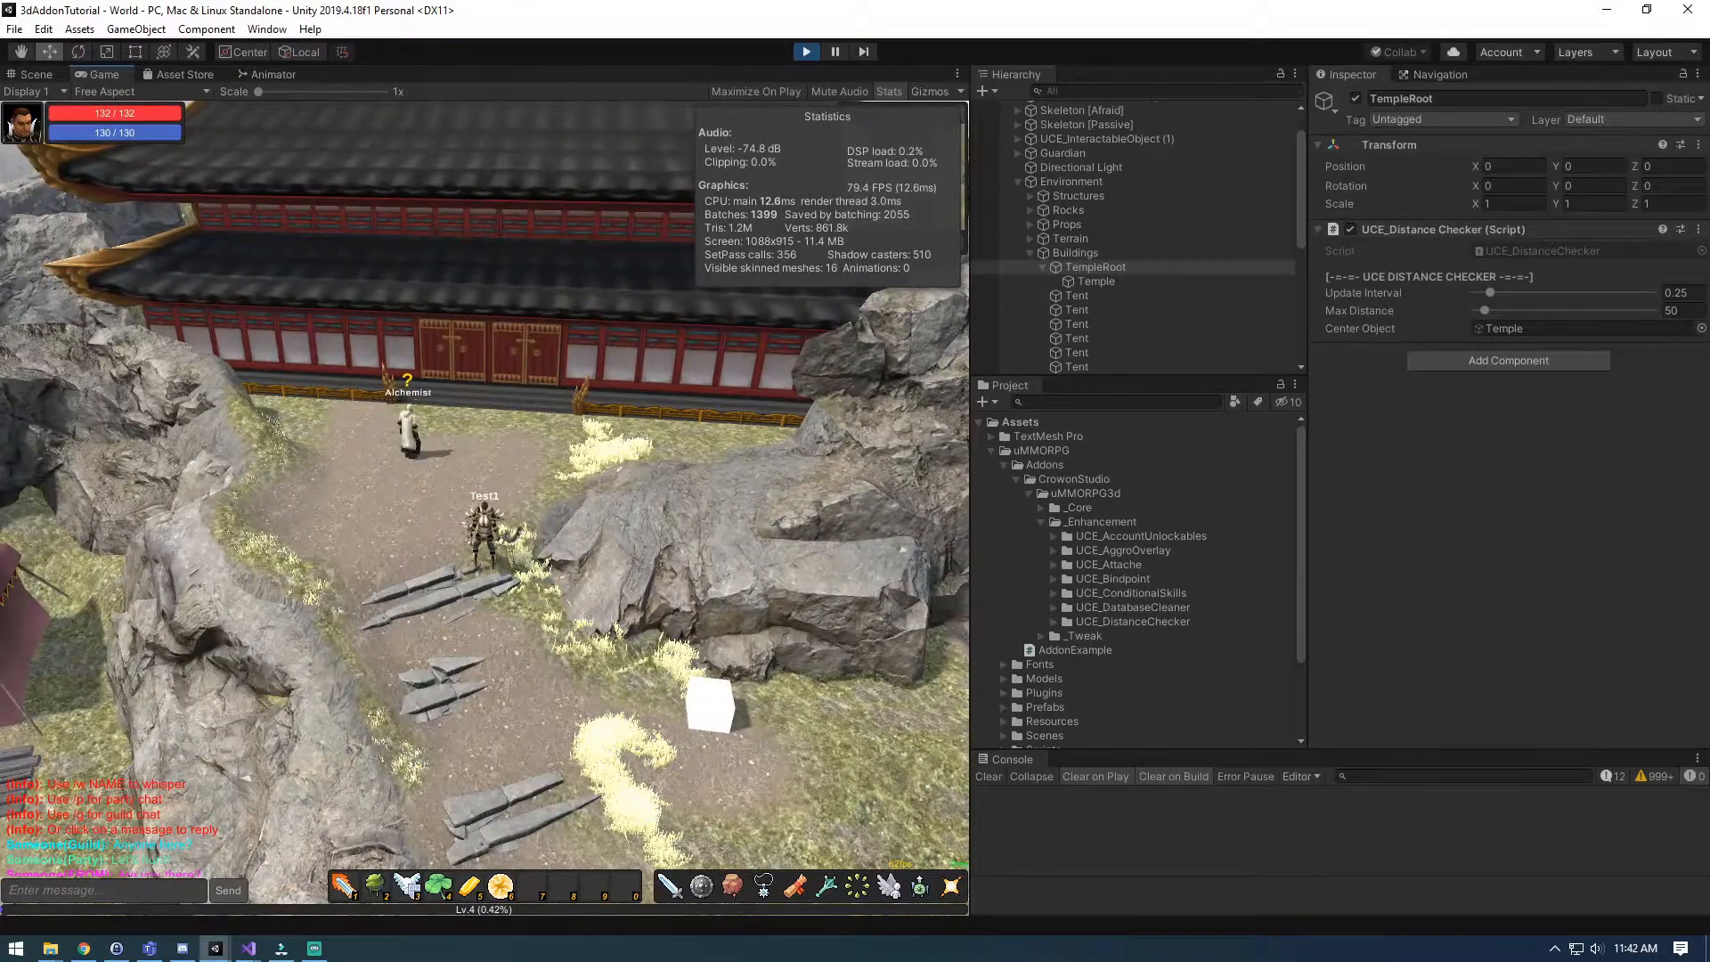
pyautogui.press('s')
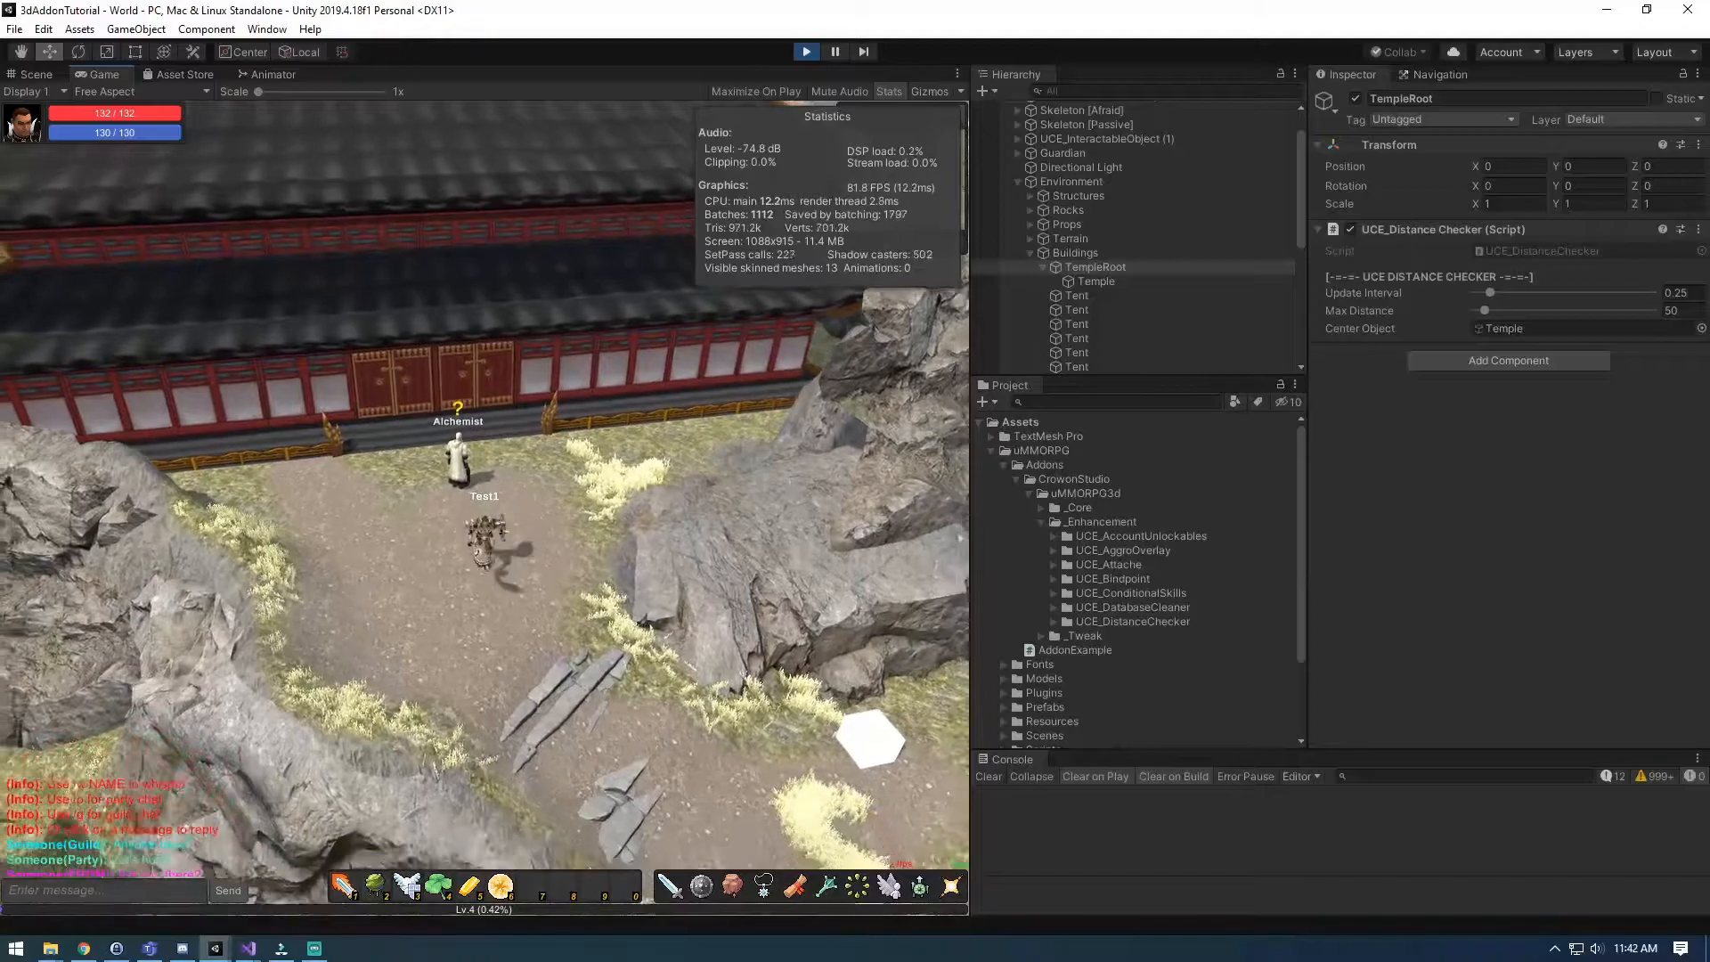
pyautogui.press('d')
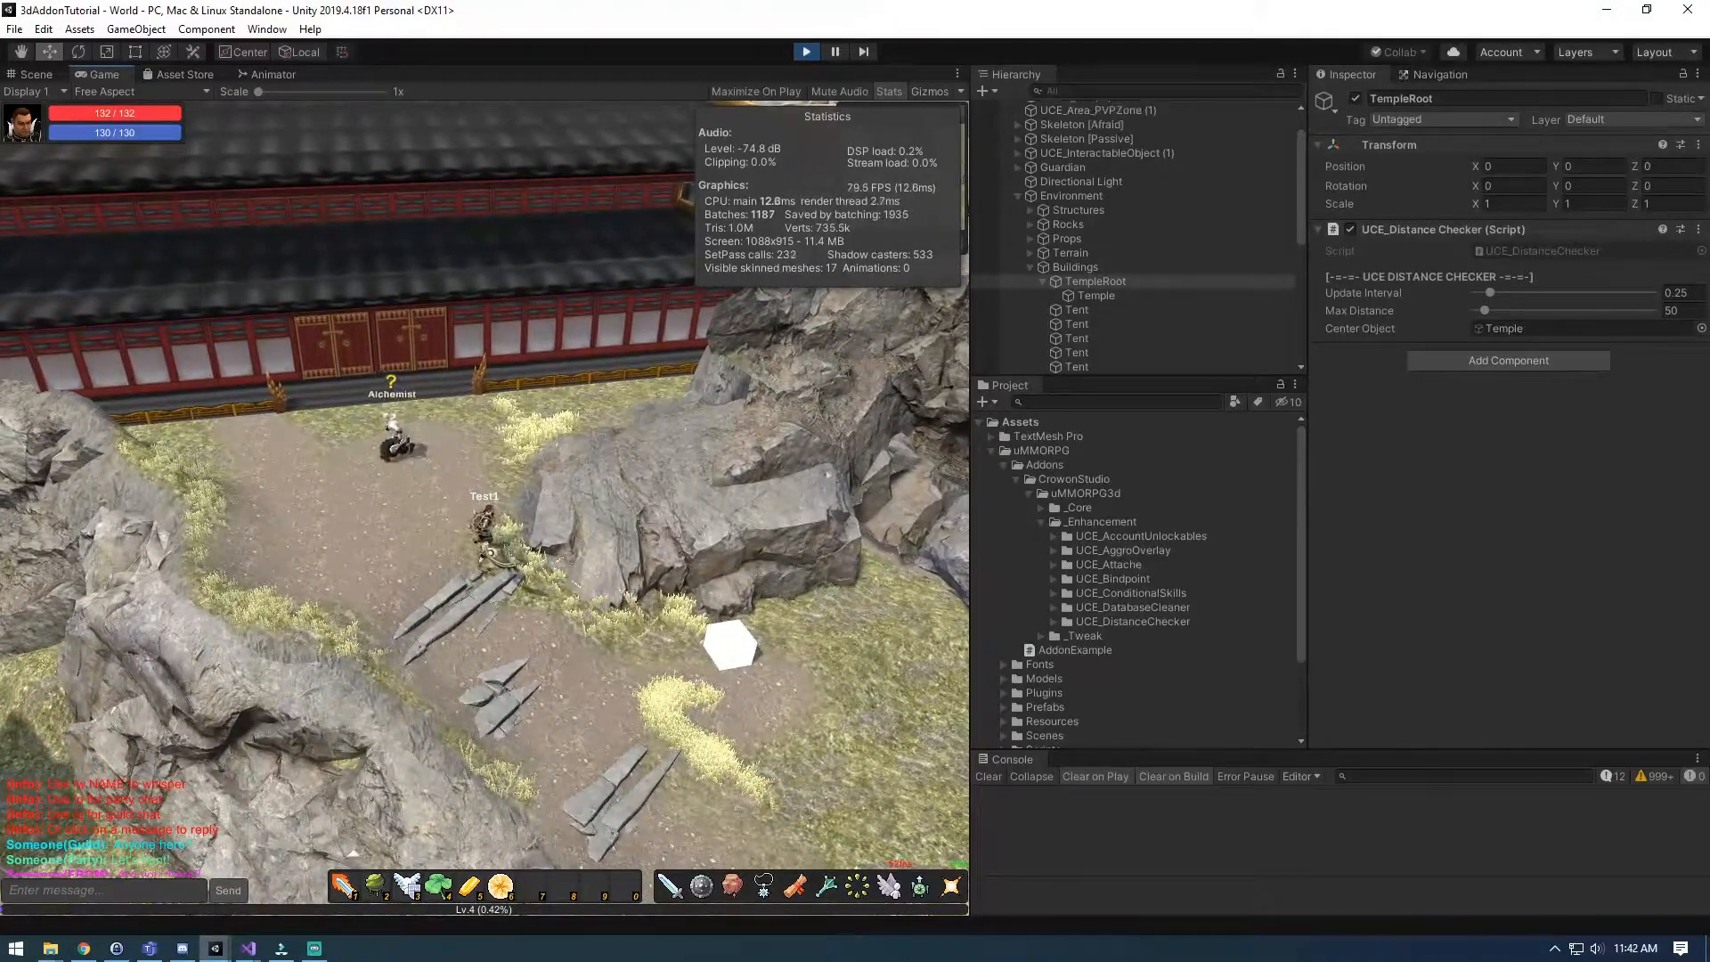
pyautogui.press('w')
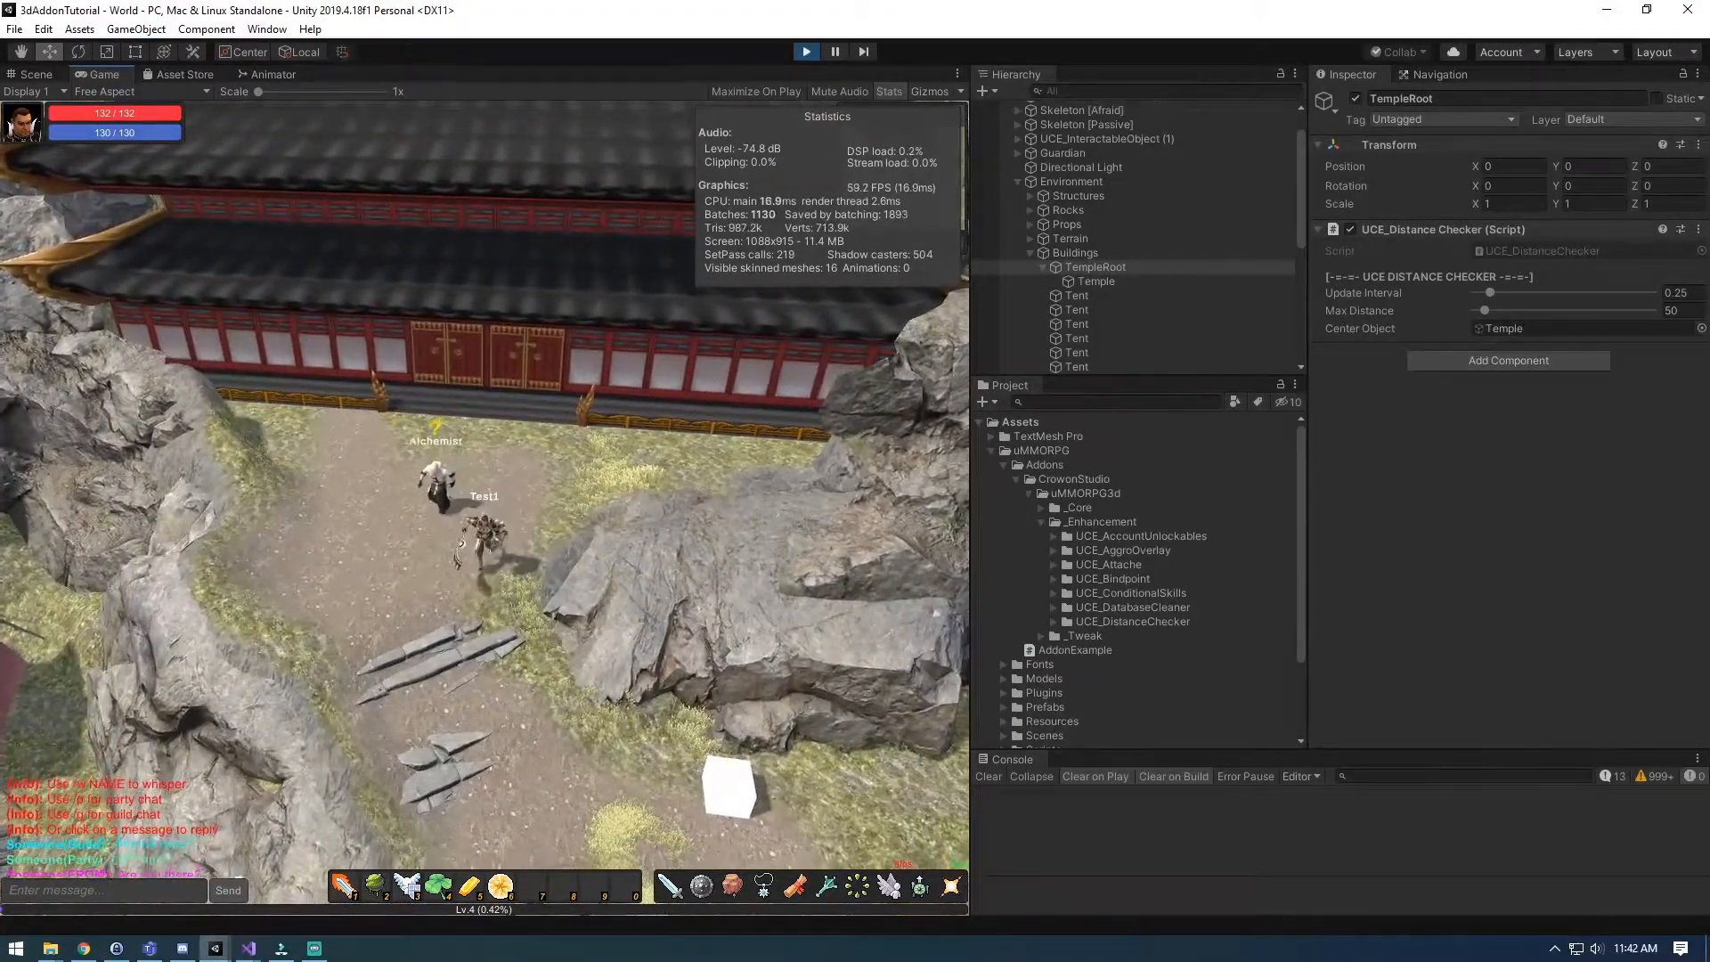
pyautogui.press('s')
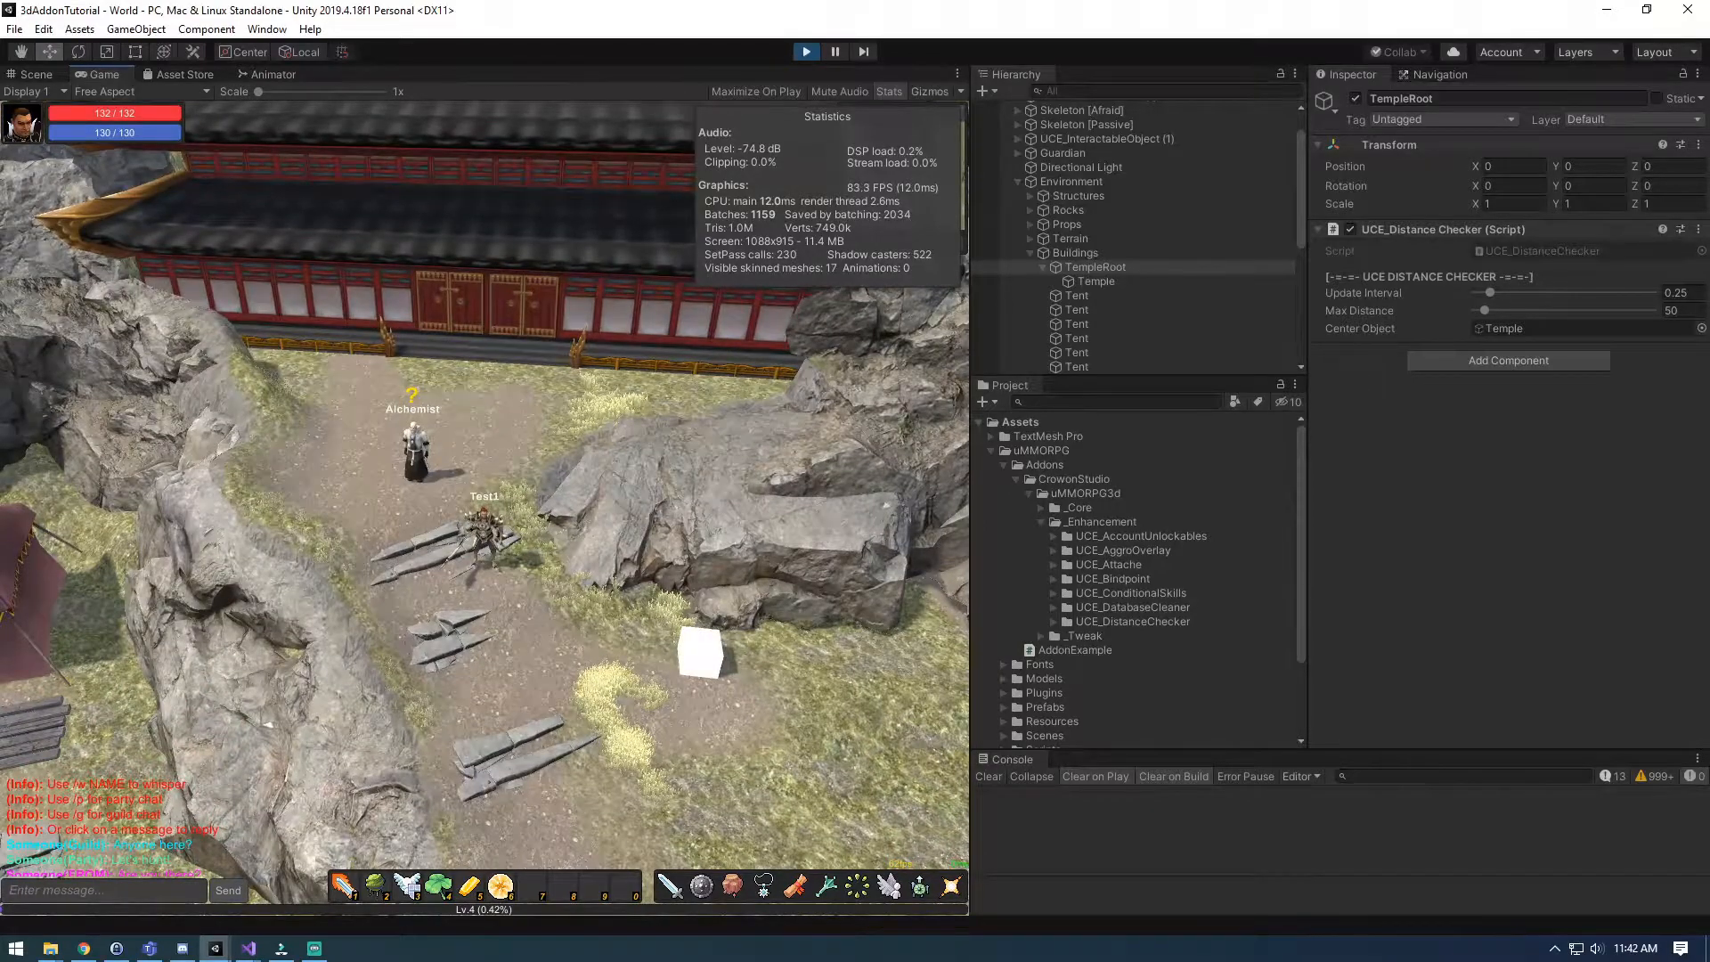